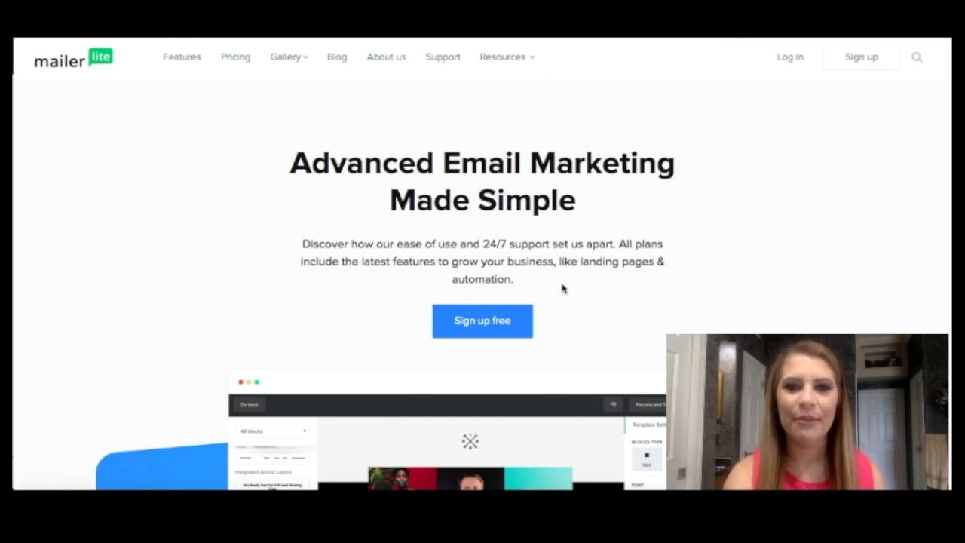
Step: Open the free-account sign-up page from the MailerLite home page
click(477, 329)
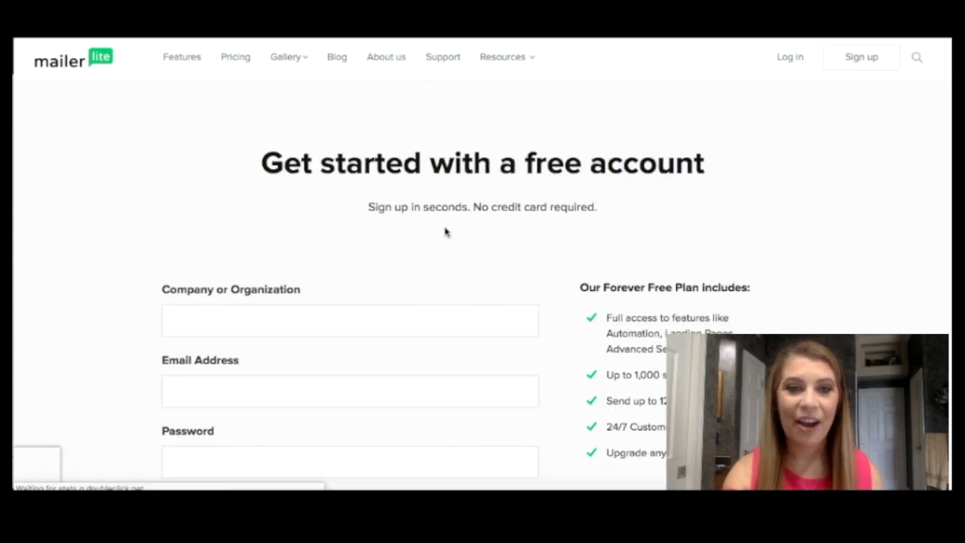
Step: Register with company name Test, the saved email address and a password, and create the account
scroll(444, 231, down, 3)
click(395, 175)
text(Test)
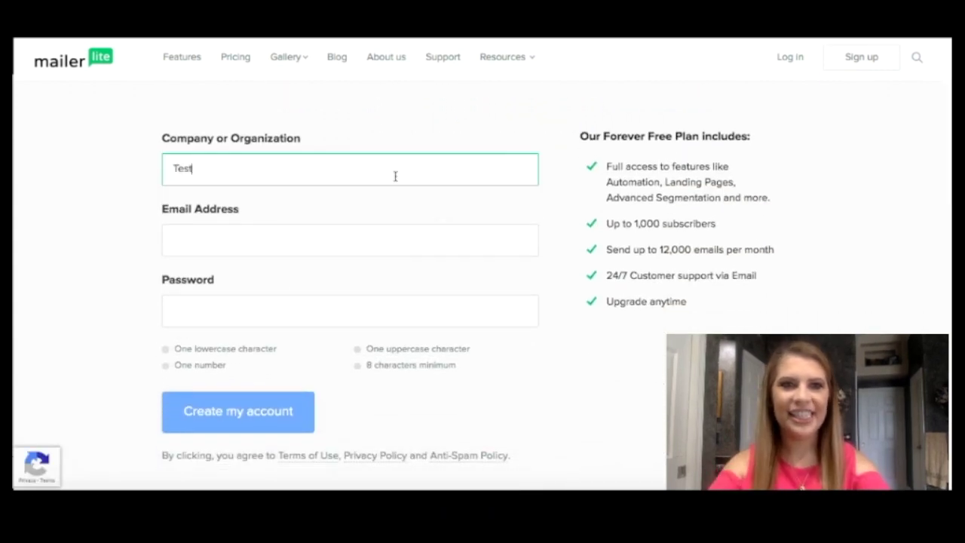
click(339, 249)
click(300, 274)
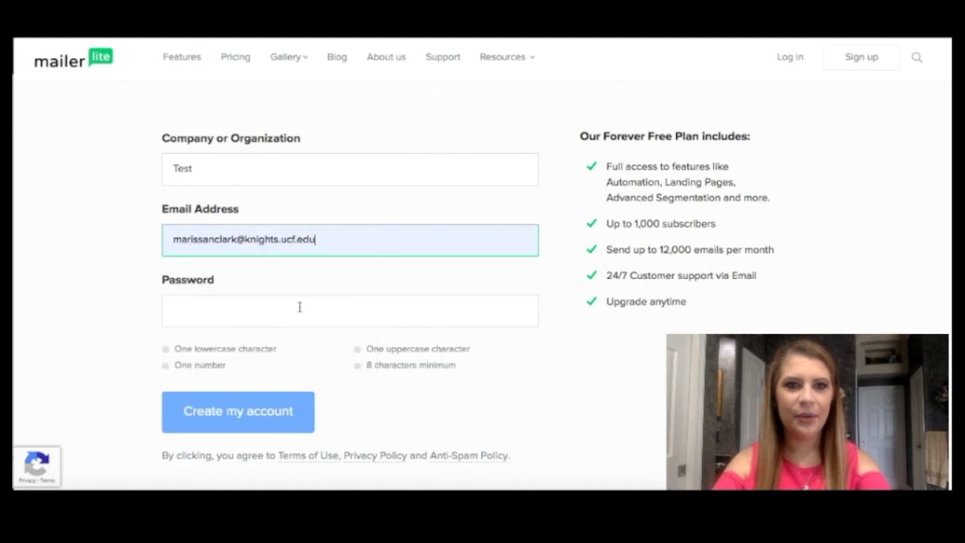
click(282, 318)
text(Test)
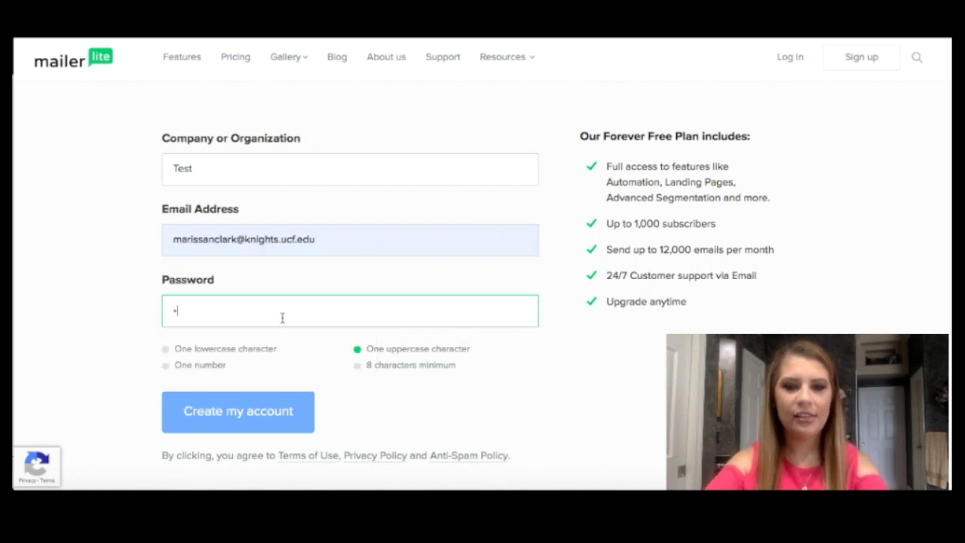
text(1234567)
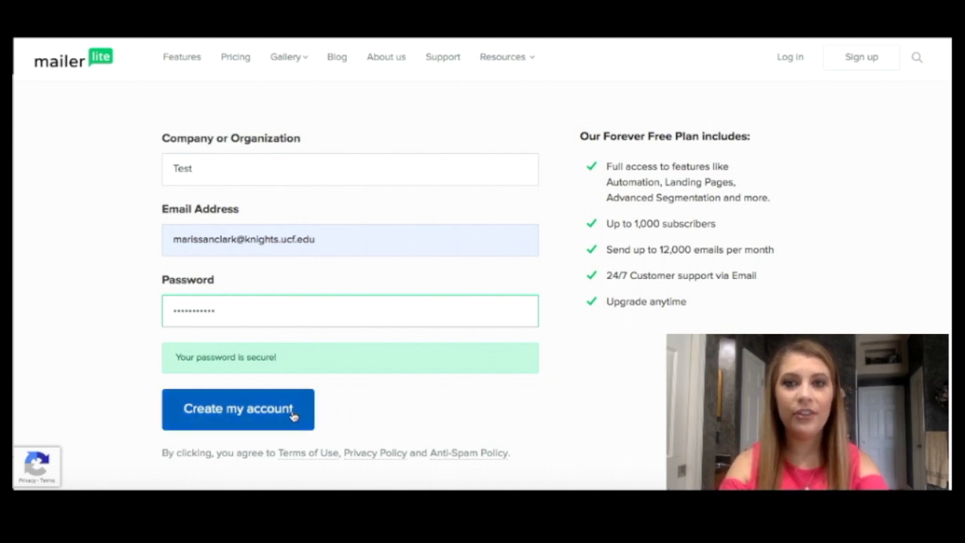
click(293, 417)
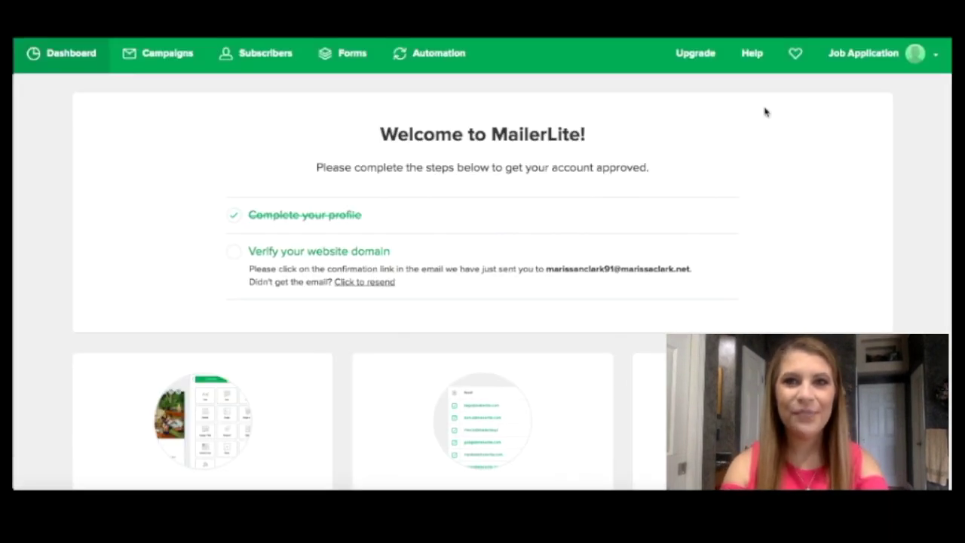
Step: Start a new regular campaign from the welcome dashboard's Create Campaign button
scroll(746, 111, down, 2)
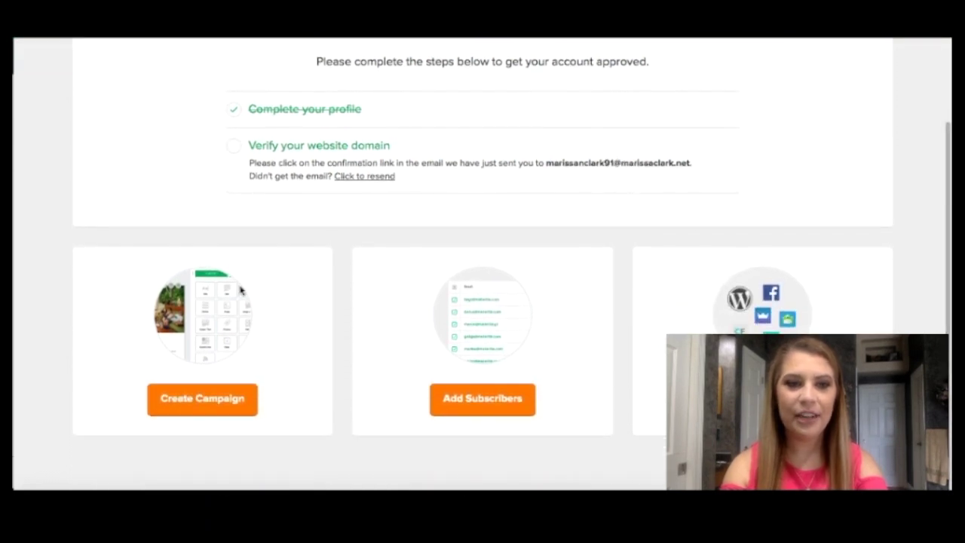
click(199, 401)
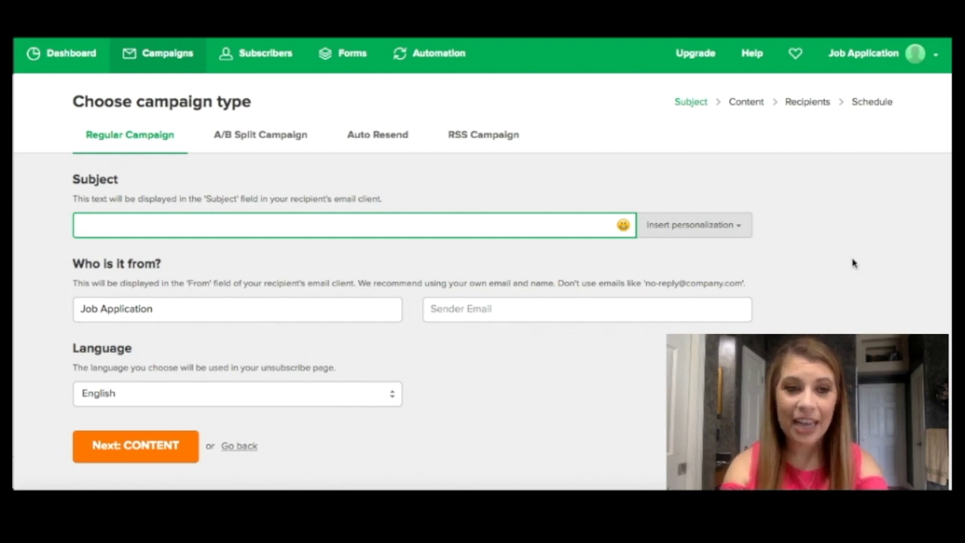
Step: Enter the campaign subject and set the sender email to Test
text(Test)
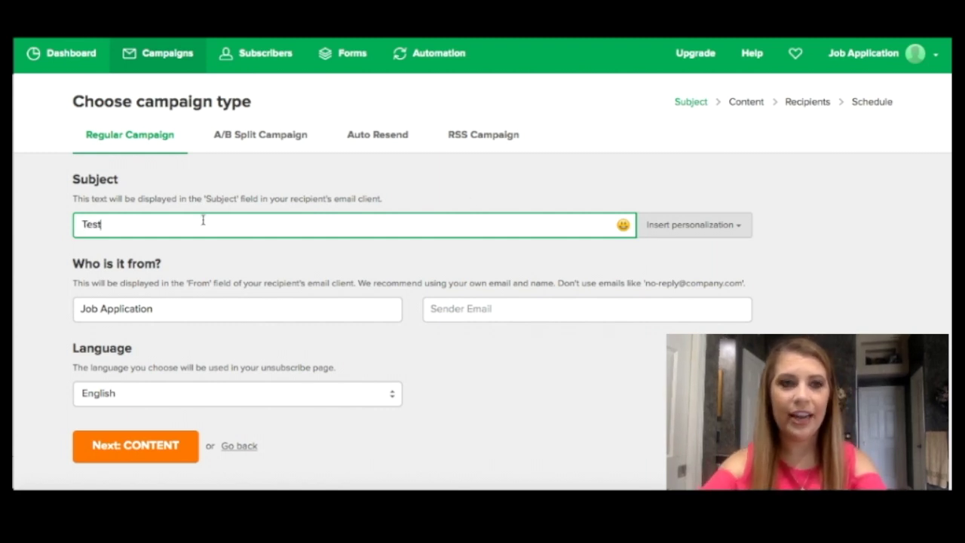
click(456, 309)
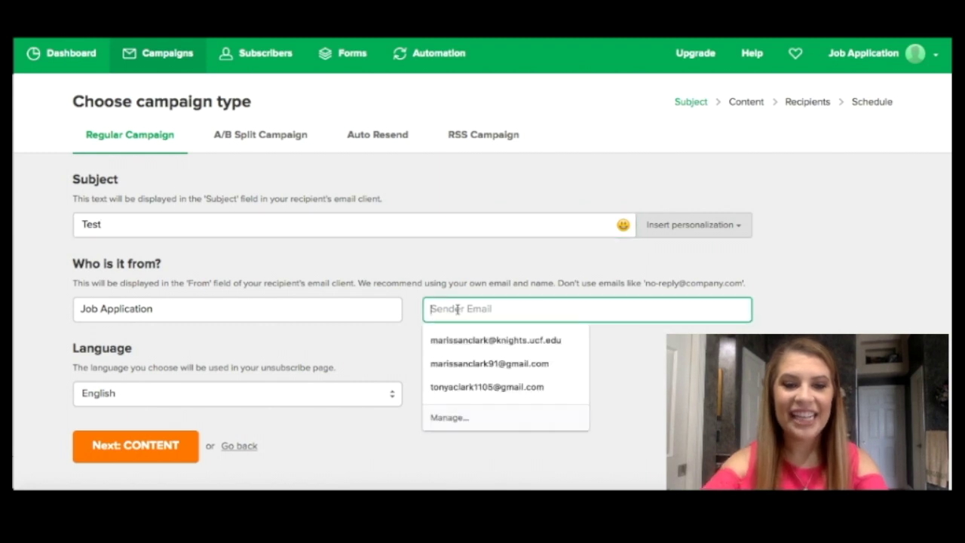
text(Test)
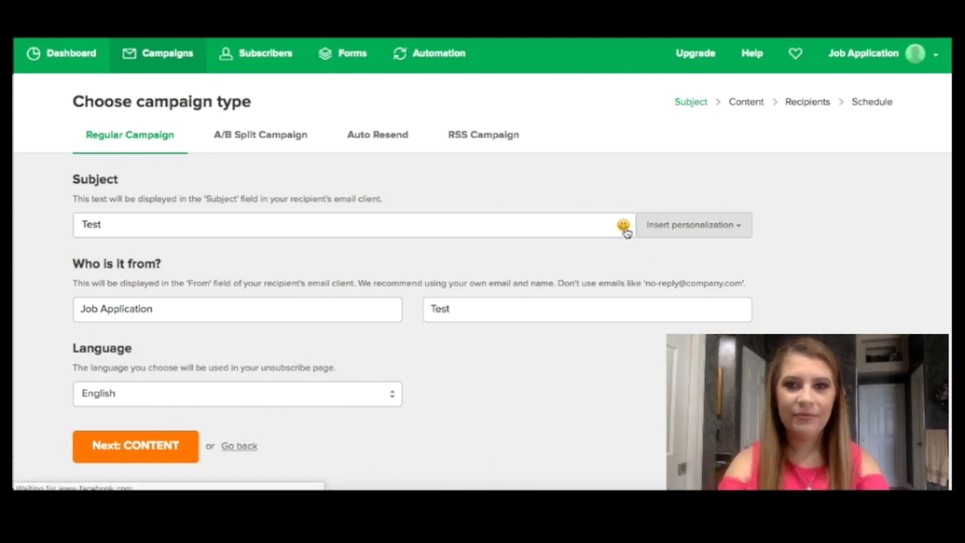
Step: Check the subject's emoji and personalization menus, then continue to design with the new drag-and-drop editor
click(623, 225)
scroll(609, 269, down, 5)
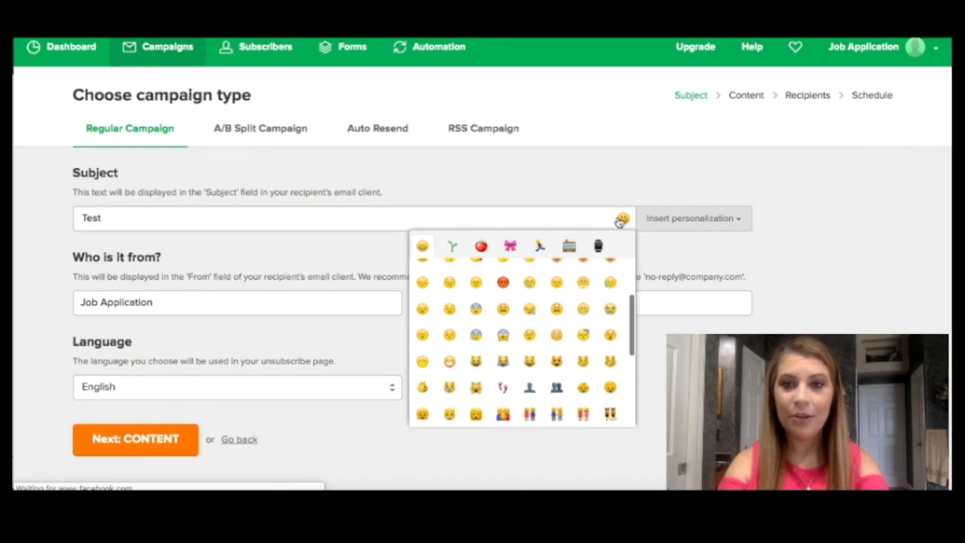
click(711, 220)
click(808, 183)
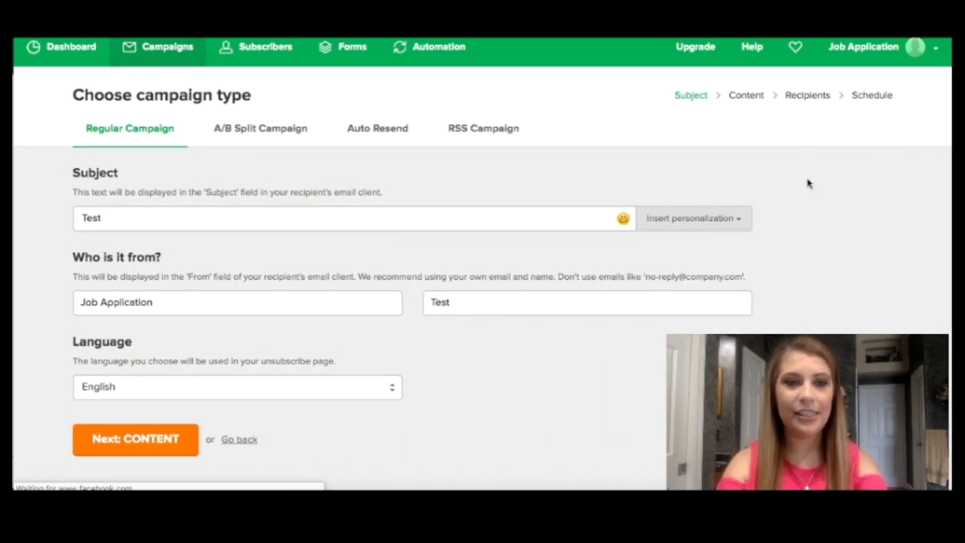
click(587, 306)
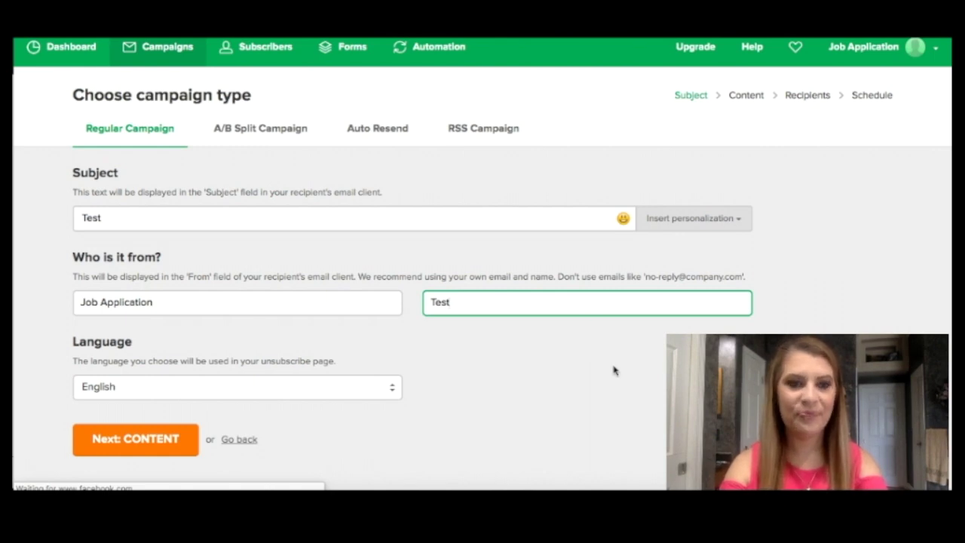
key(Return)
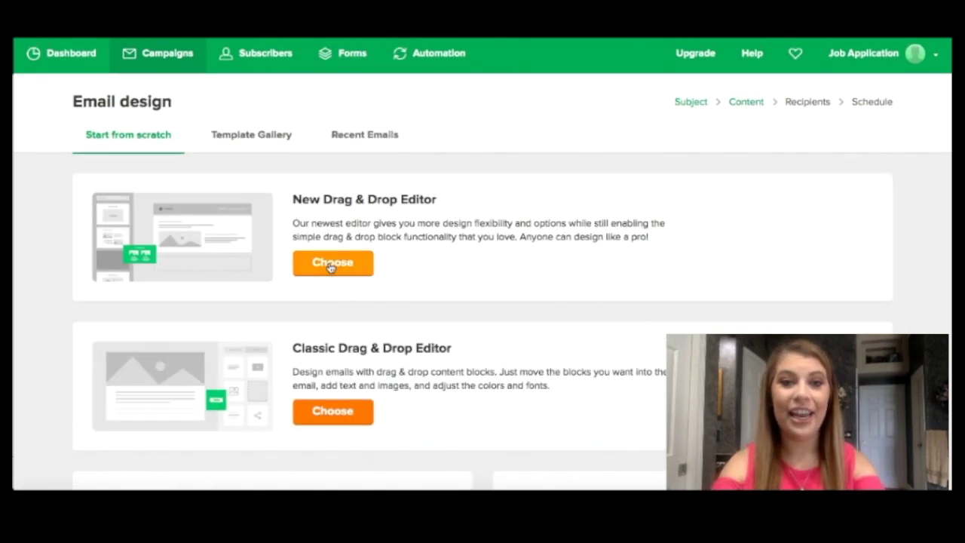
click(329, 264)
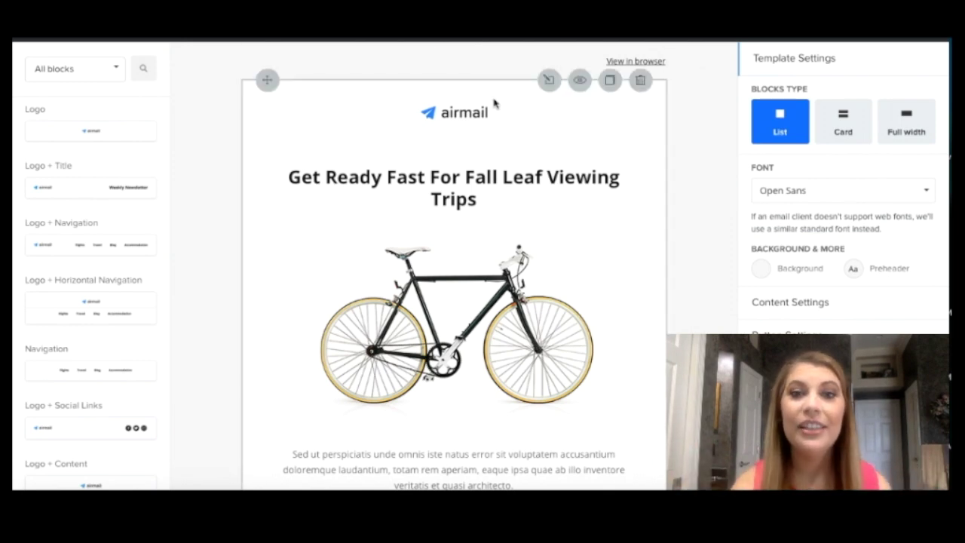
Step: Select the airmail logo block at the top of the template to show its settings
click(506, 119)
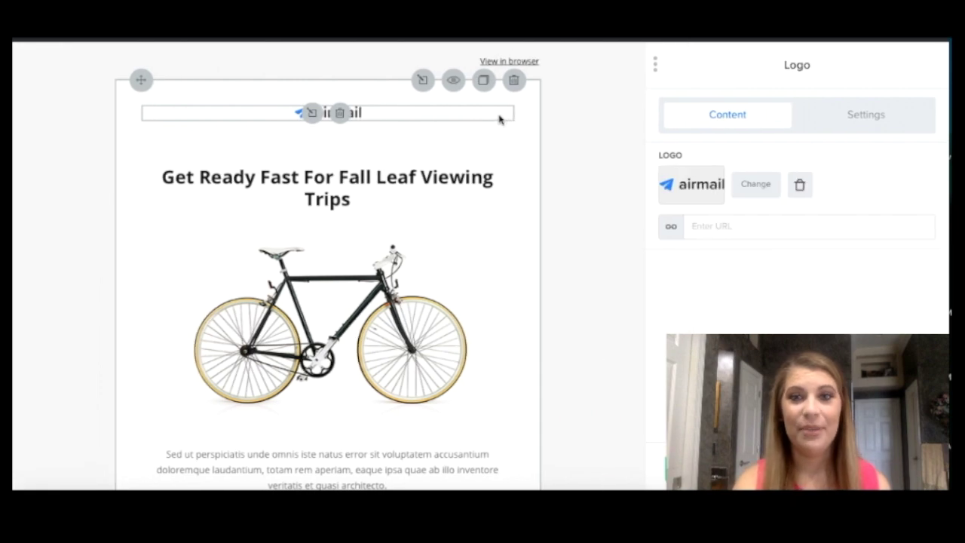
Step: Swap the airmail logo for the uploaded round headshot photo from the image library
click(757, 185)
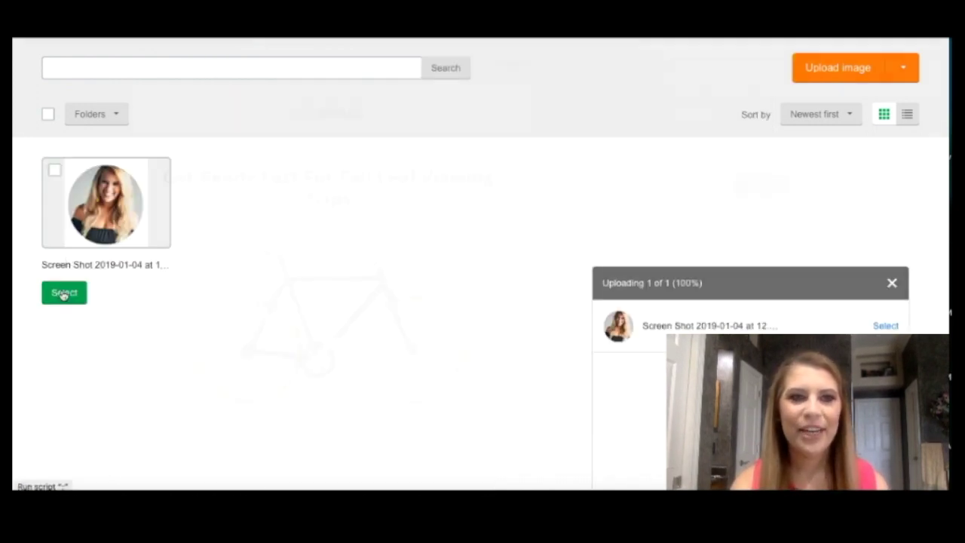
click(64, 293)
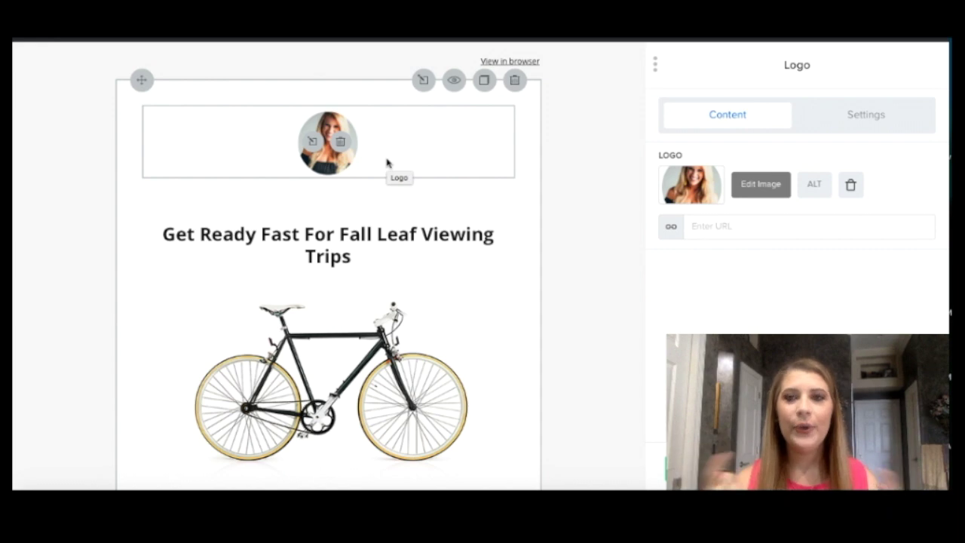
Step: Change the heading to 'Read Our Latest Blog' with subtitle Test
key(Escape)
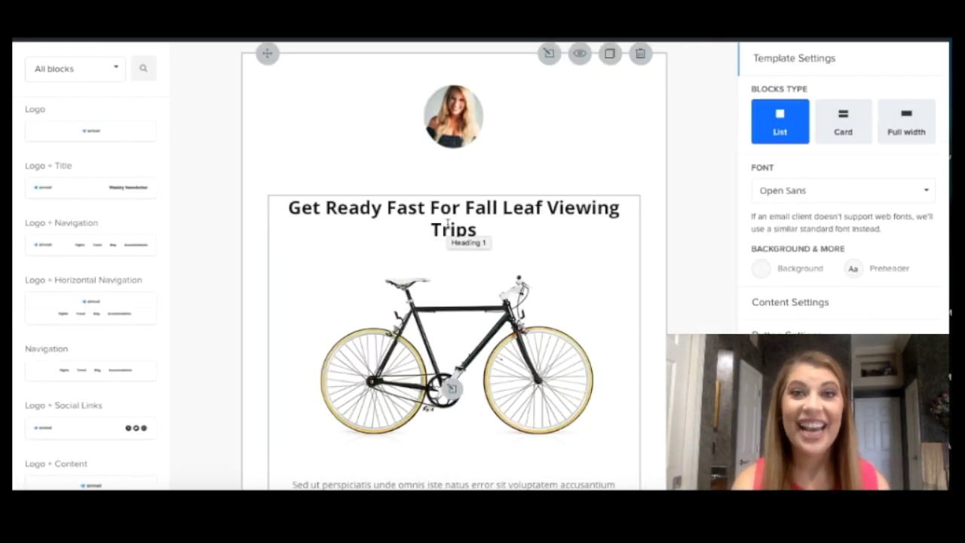
click(448, 223)
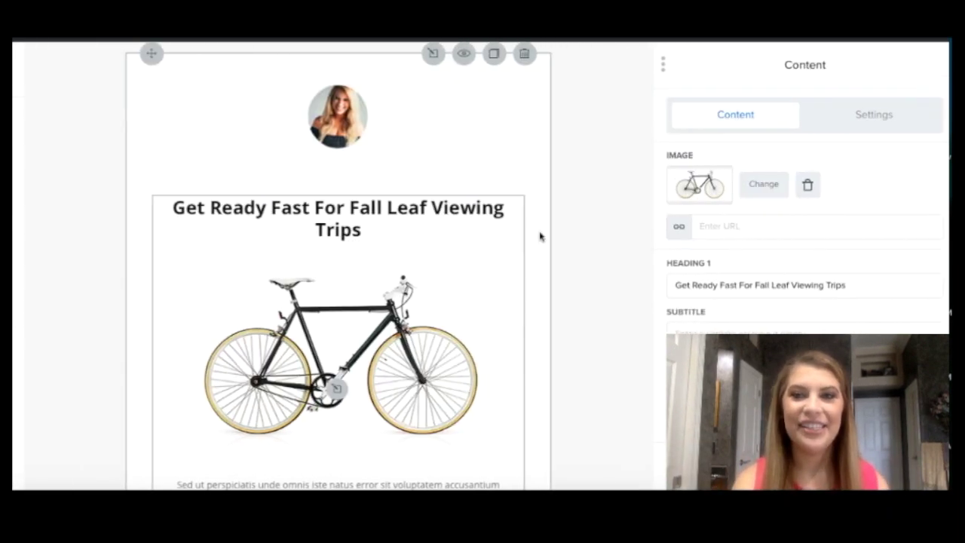
drag(868, 289, 632, 285)
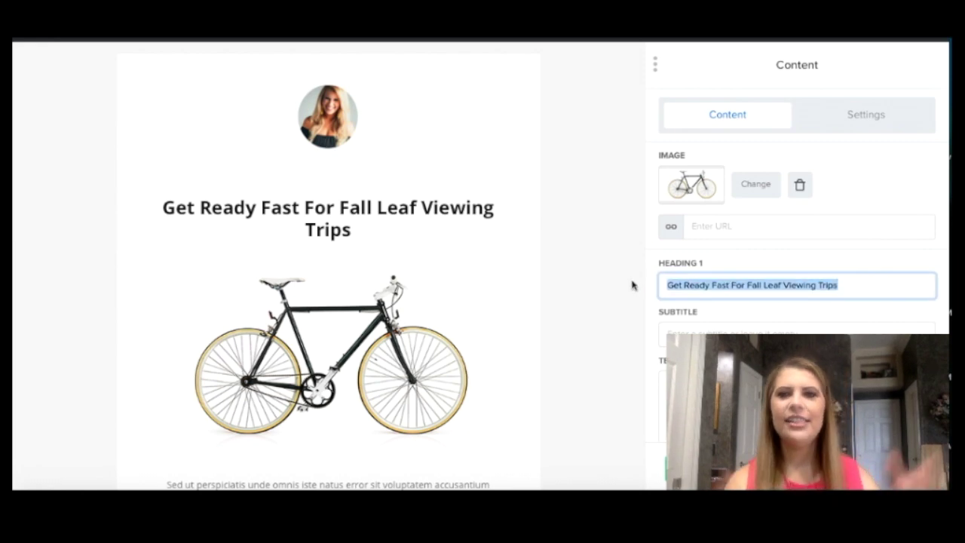
text(Read )
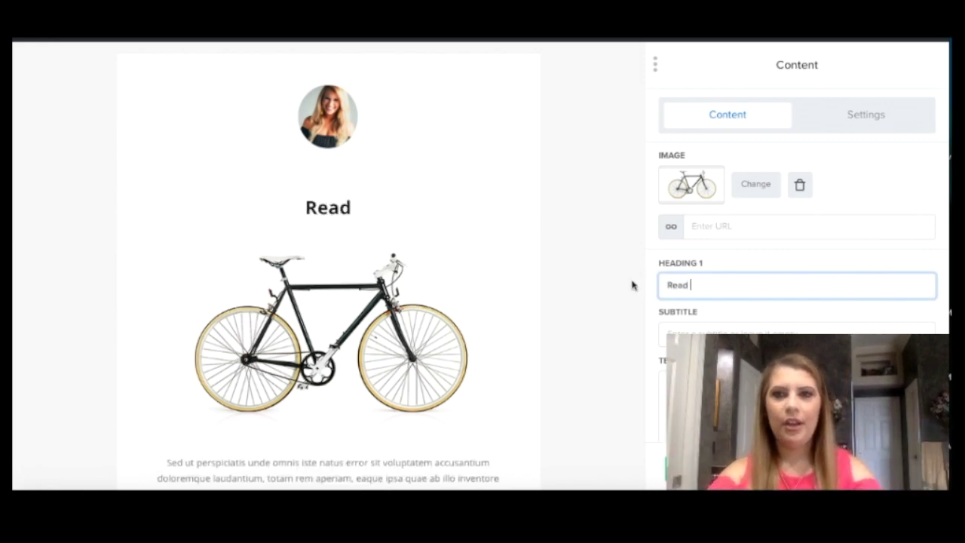
text(Our Latest Blog)
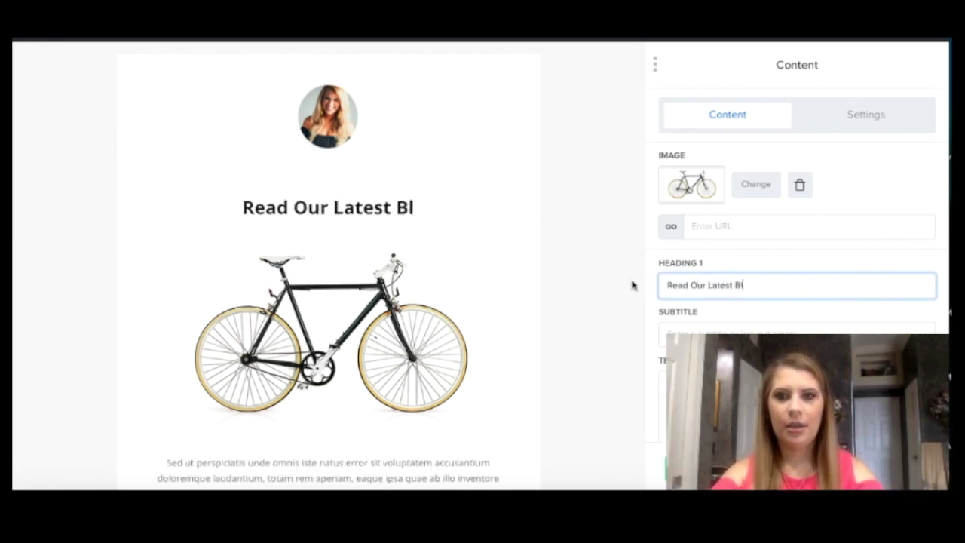
click(758, 324)
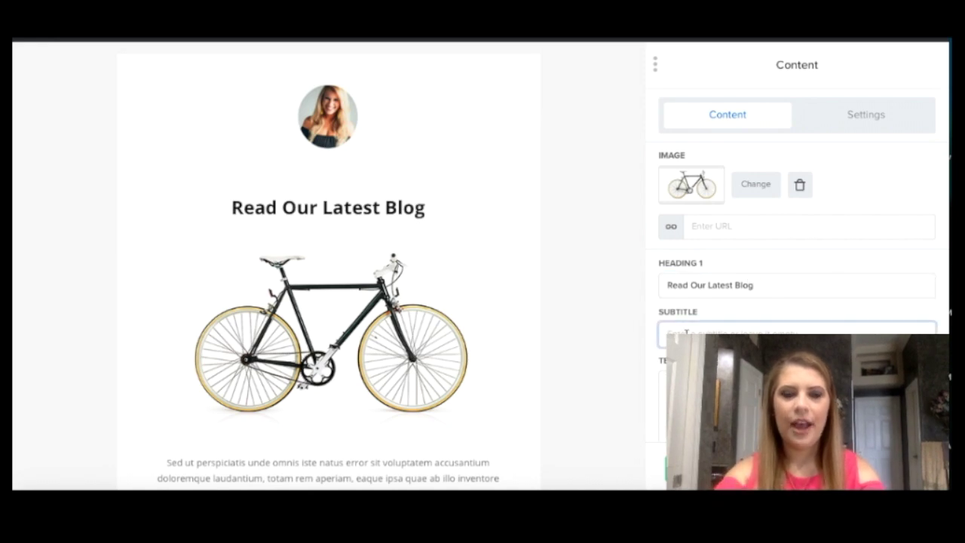
text(Test)
Step: Replace the body with 'This is a test...check out the latest blog!' and label the button READ MORE
scroll(759, 318, down, 3)
click(761, 318)
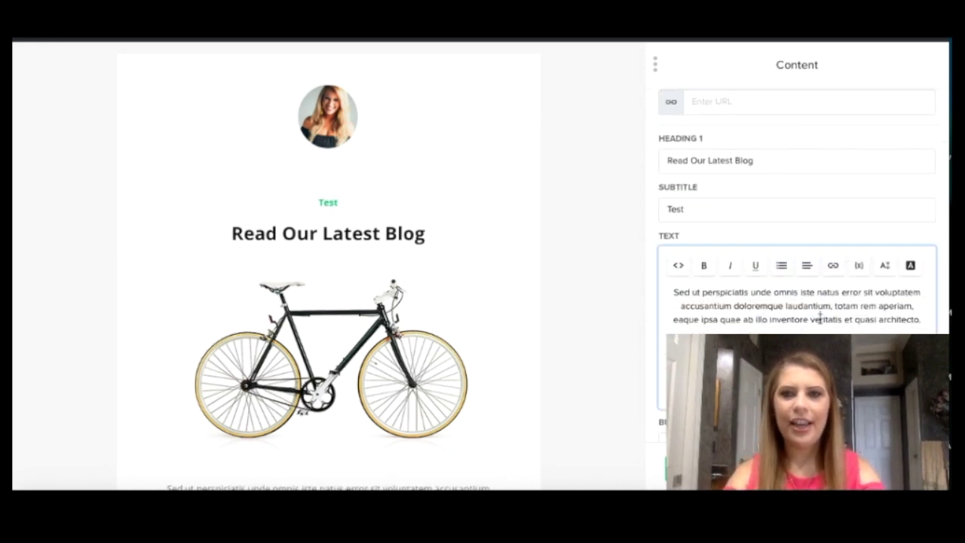
drag(927, 319, 667, 280)
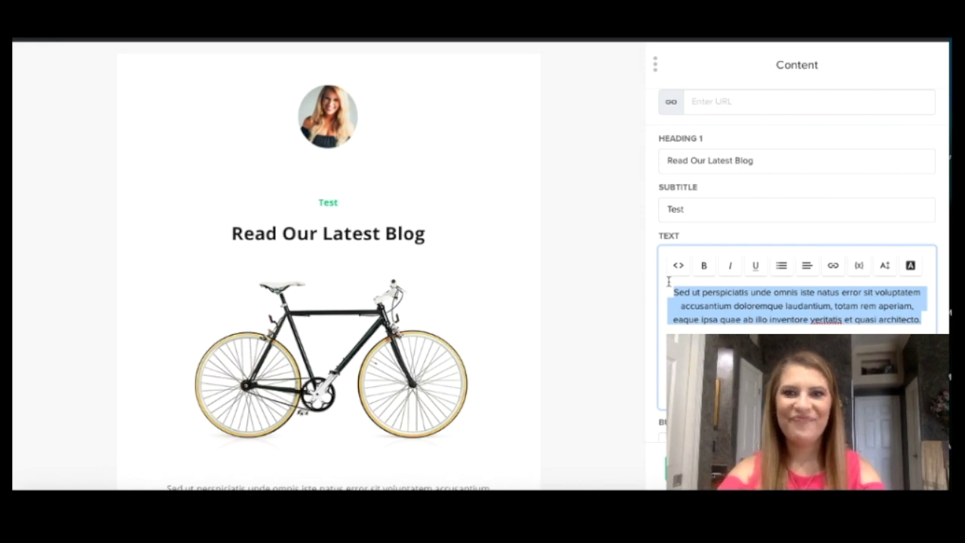
text(This is )
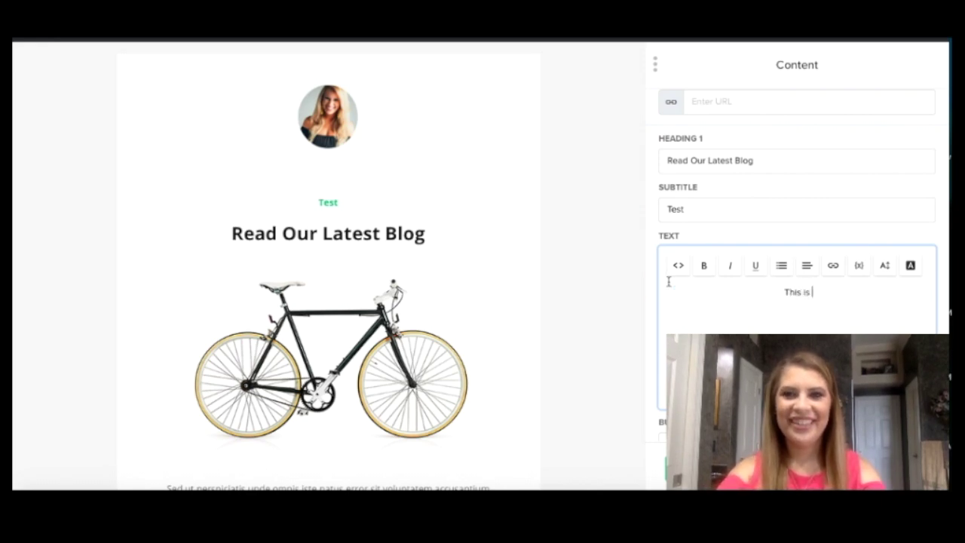
text(a test...check out the latest blog!)
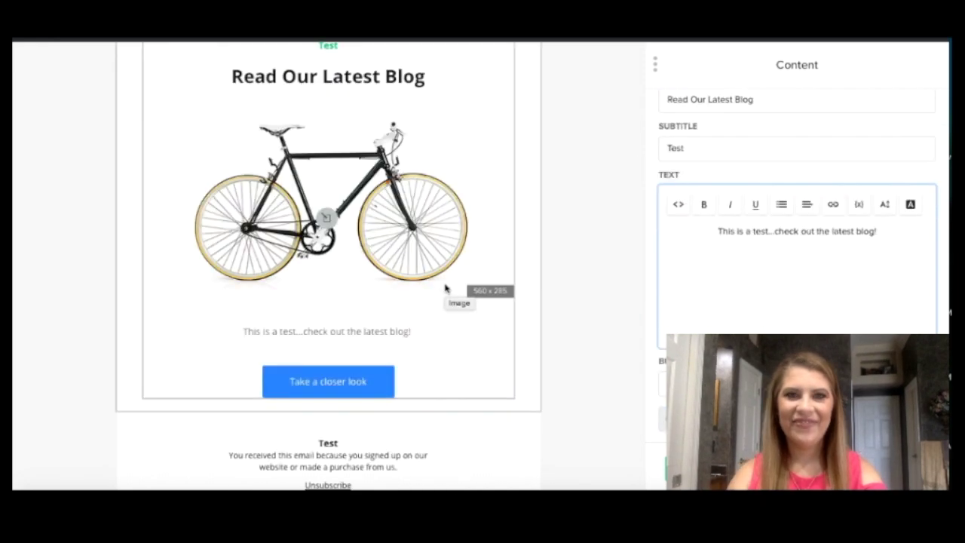
key(Tab)
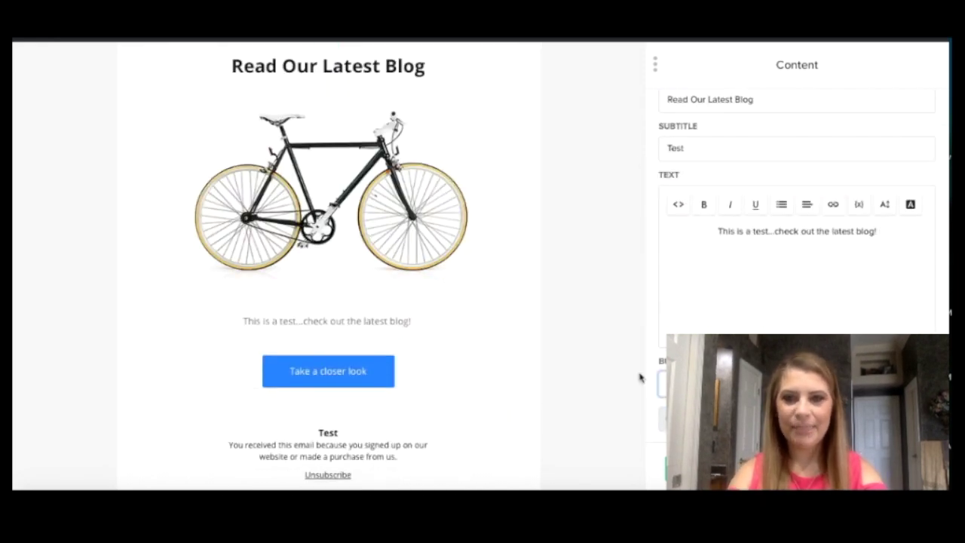
text(READ MORE)
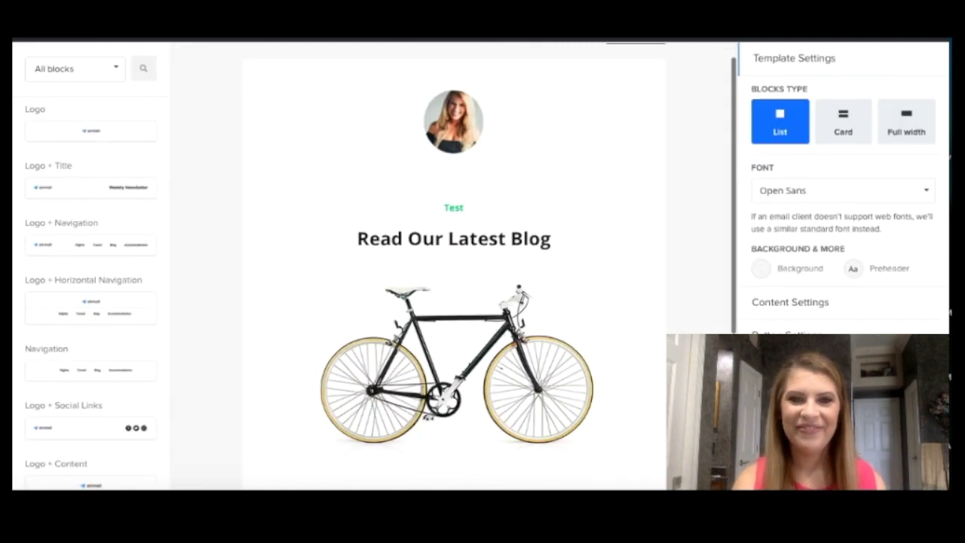
click(512, 351)
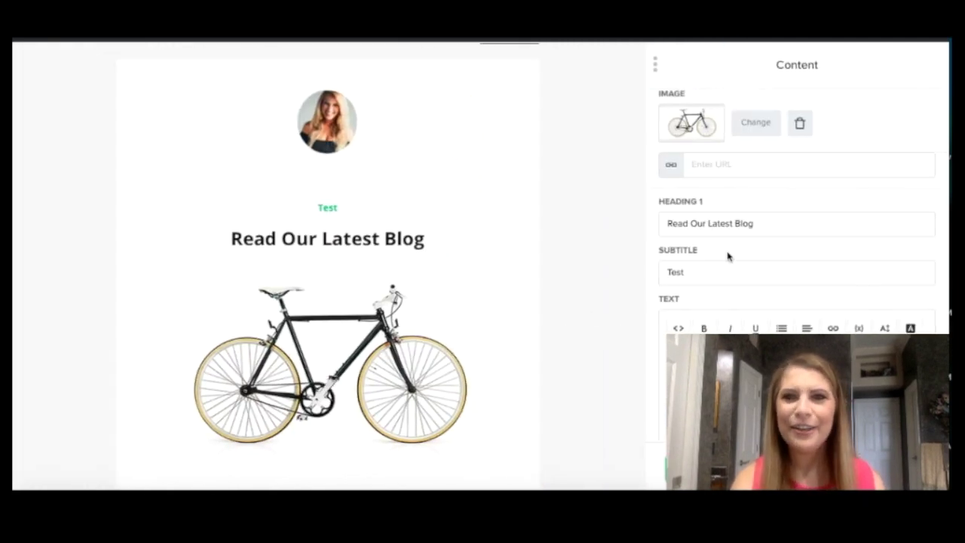
Step: Replace the bicycle photo with the #CentralFloridaChampions Millennia Gardens Eco Club video thumbnail
click(754, 124)
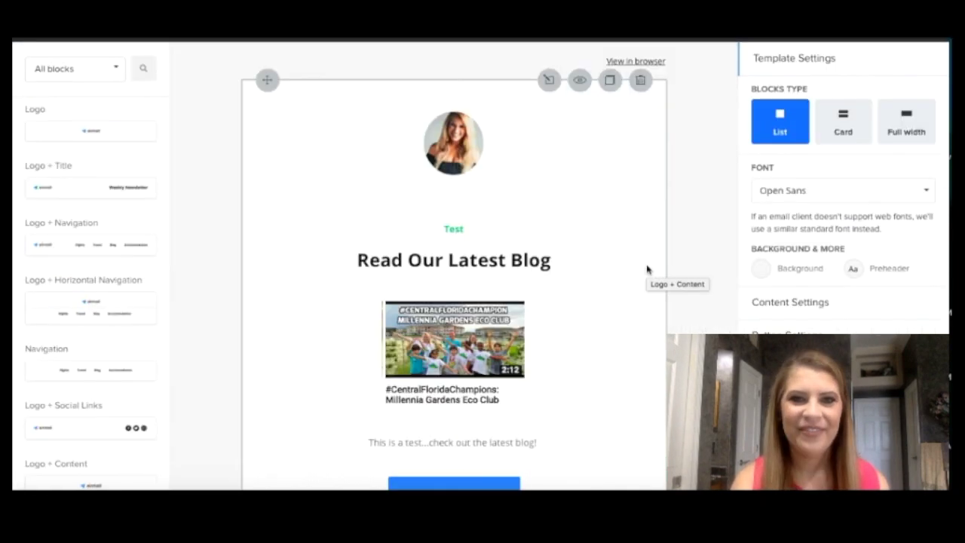
click(647, 269)
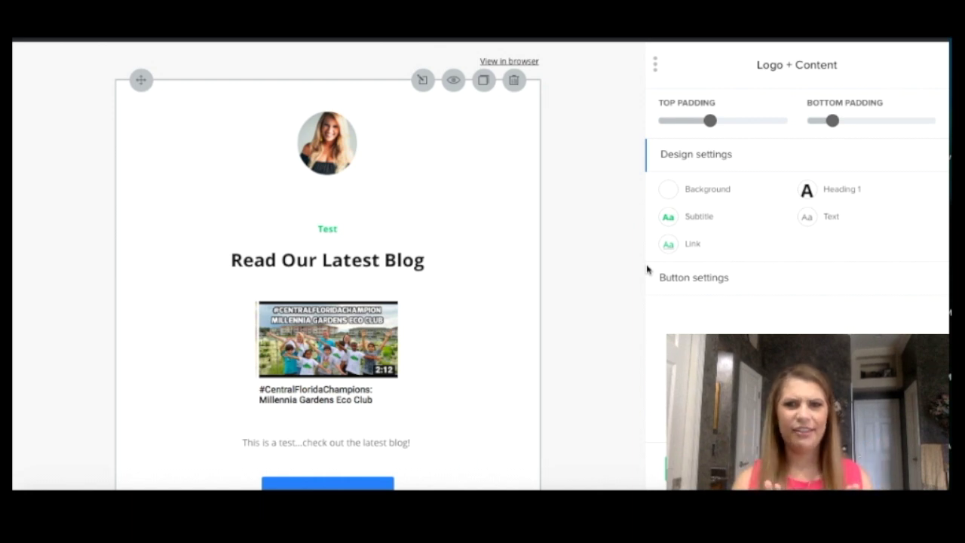
click(670, 193)
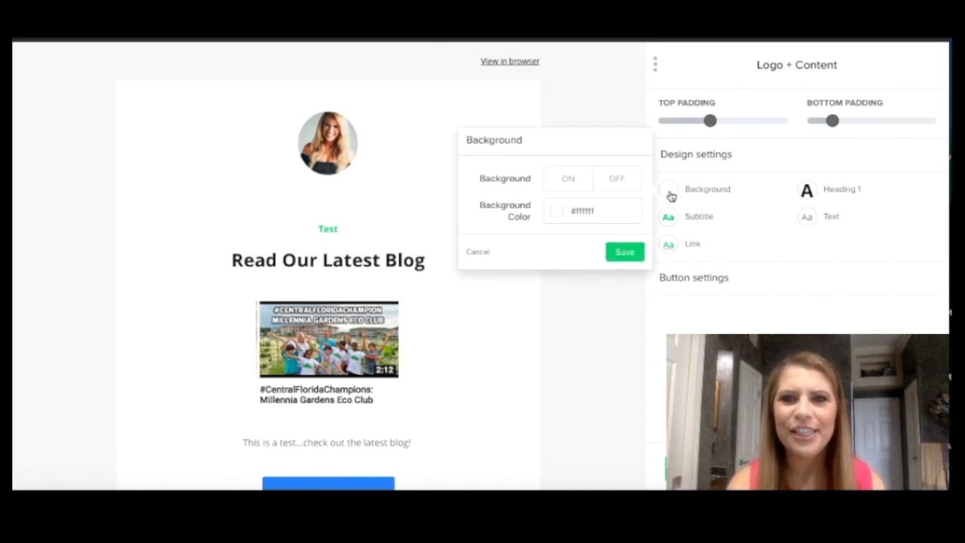
Step: Set the Logo + Content block background to light blue #bfdeff and save
click(561, 212)
click(596, 272)
click(513, 249)
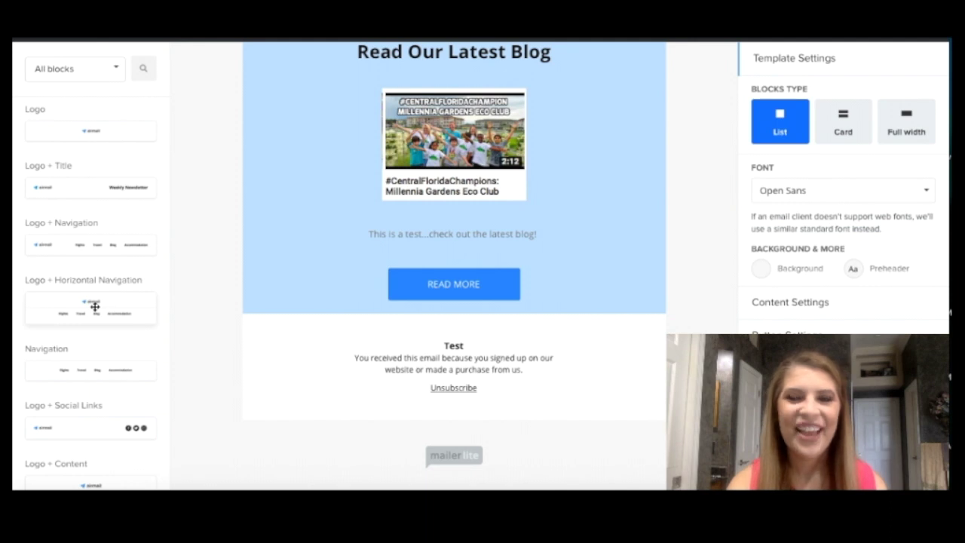
scroll(95, 306, down, 4)
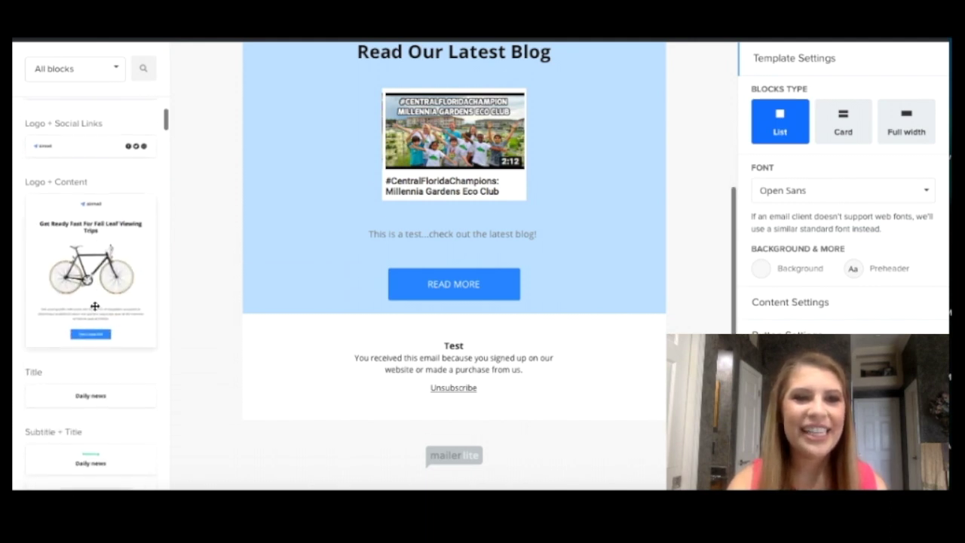
Step: Add a Video block beneath the blog section
scroll(96, 262, down, 1)
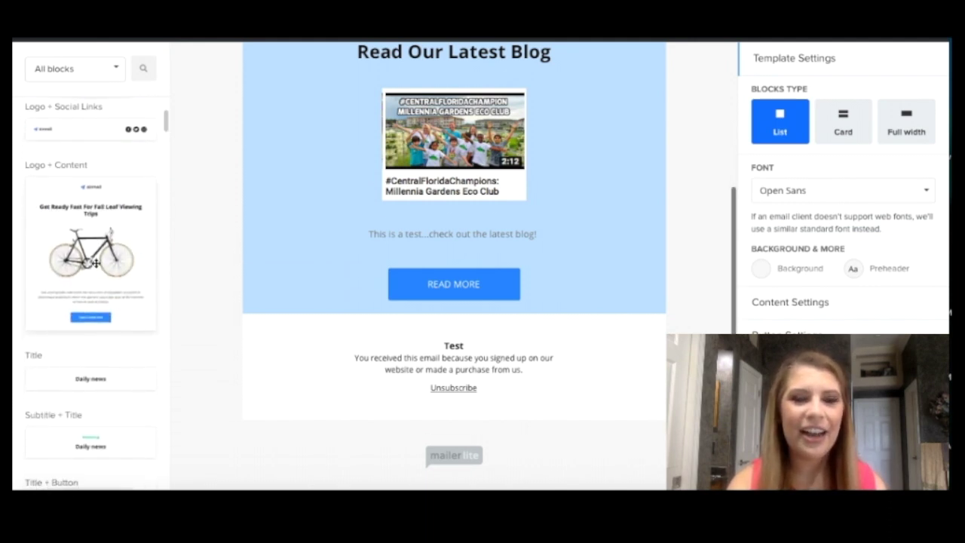
scroll(96, 262, down, 5)
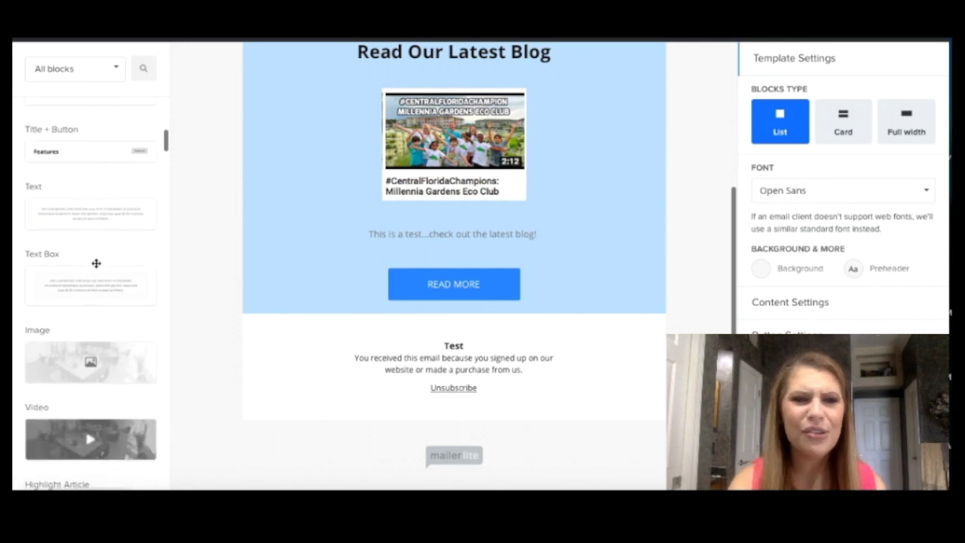
scroll(95, 263, down, 5)
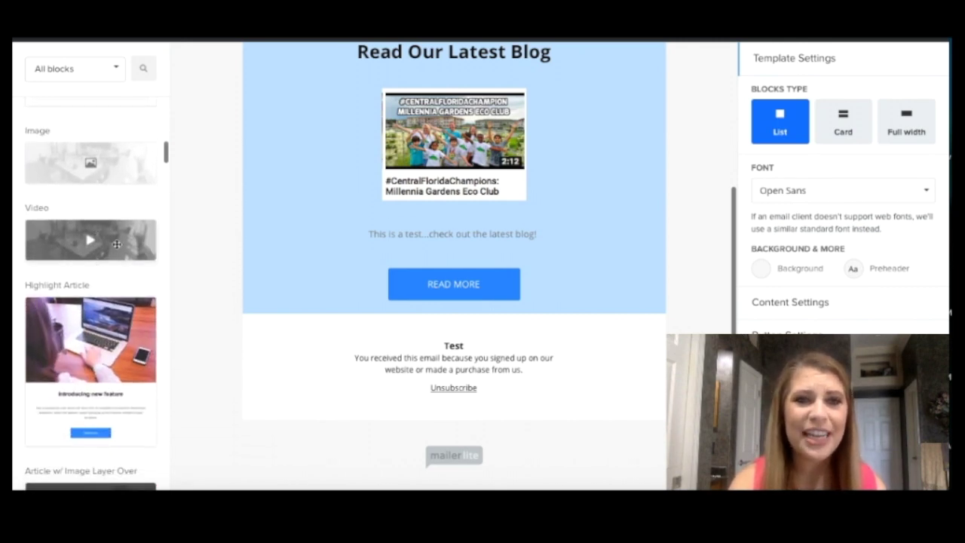
drag(117, 243, 403, 304)
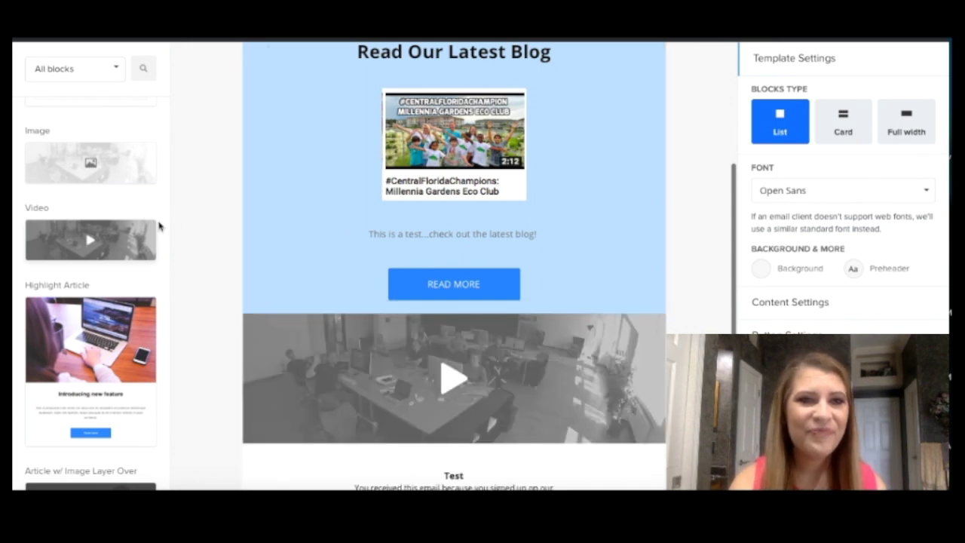
Step: Add a Four Articles grid under the blog section and scroll down through the email
scroll(147, 223, down, 10)
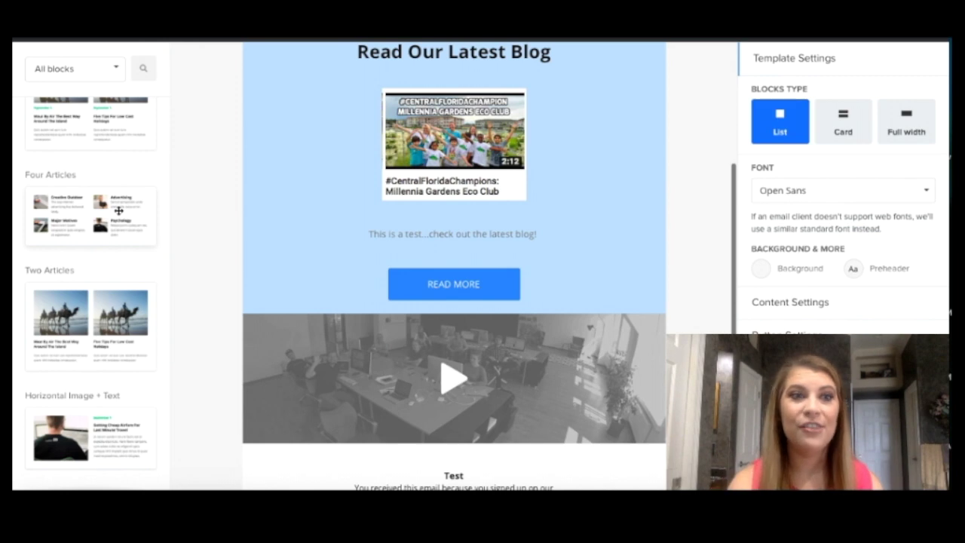
drag(70, 191, 324, 313)
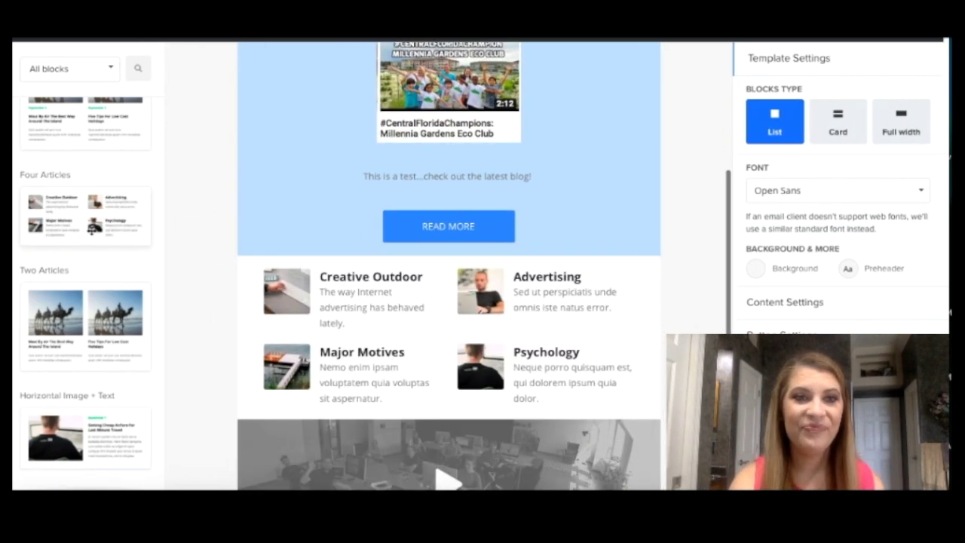
scroll(88, 230, down, 5)
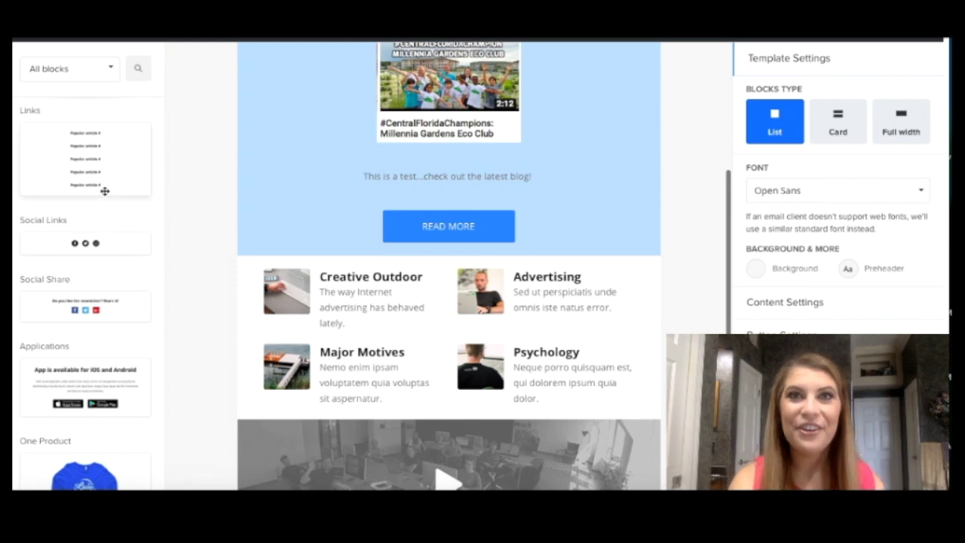
scroll(104, 192, down, 2)
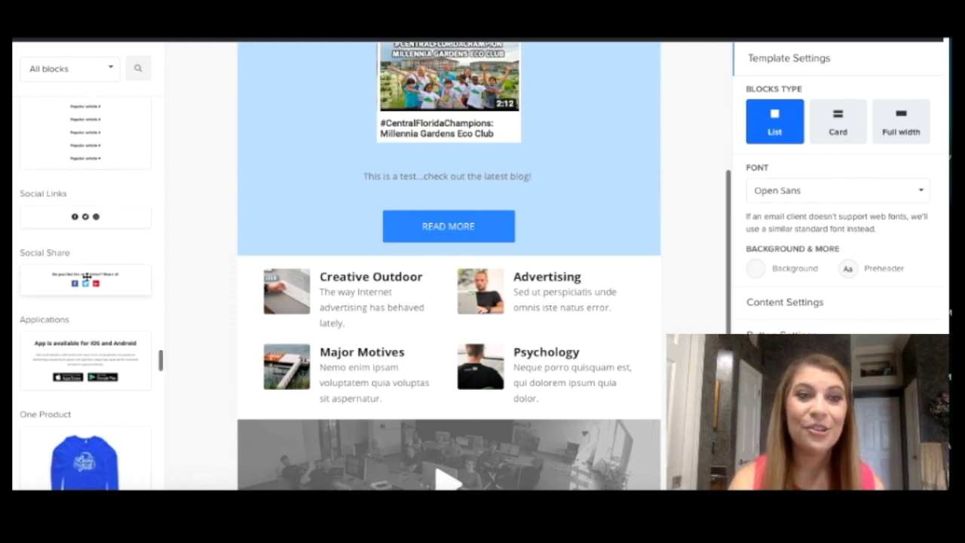
scroll(87, 277, down, 2)
scroll(86, 276, down, 1)
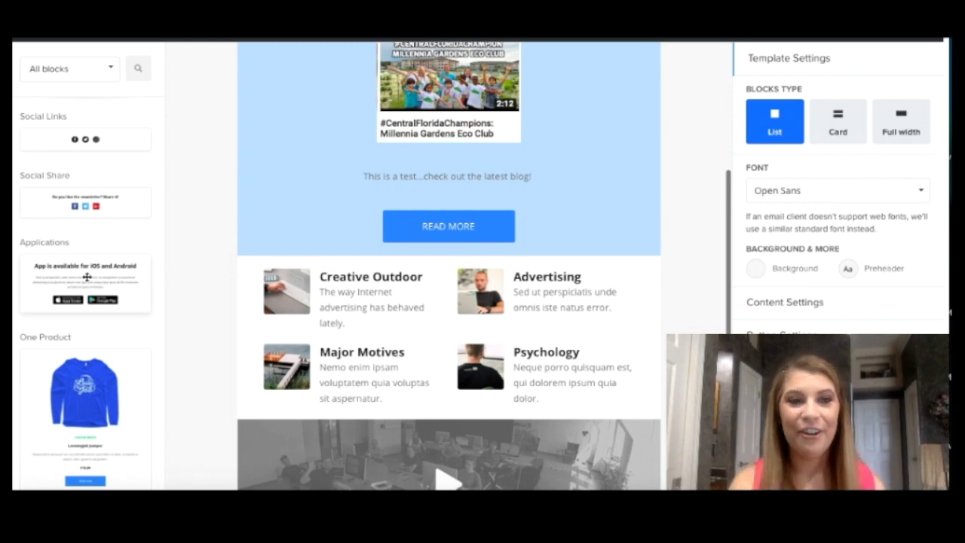
scroll(87, 277, down, 5)
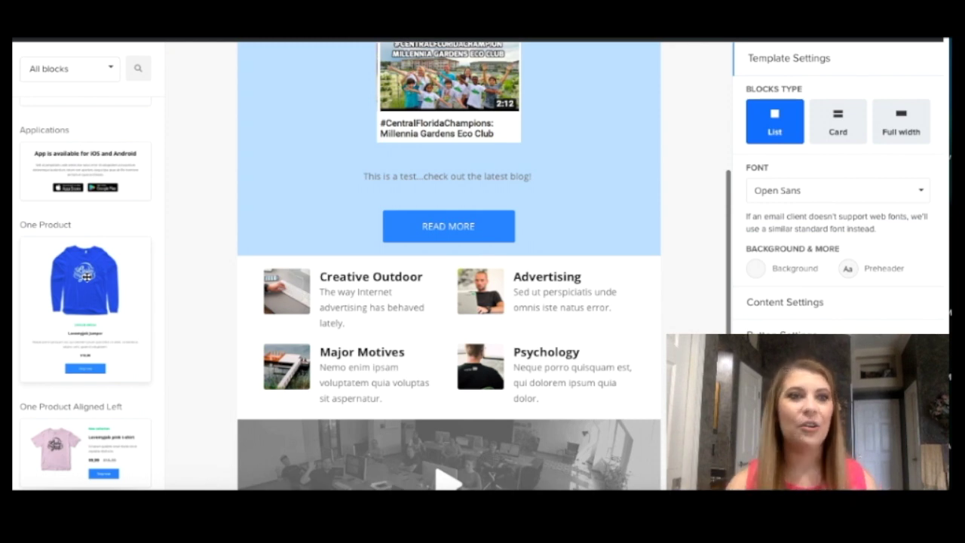
scroll(86, 276, down, 4)
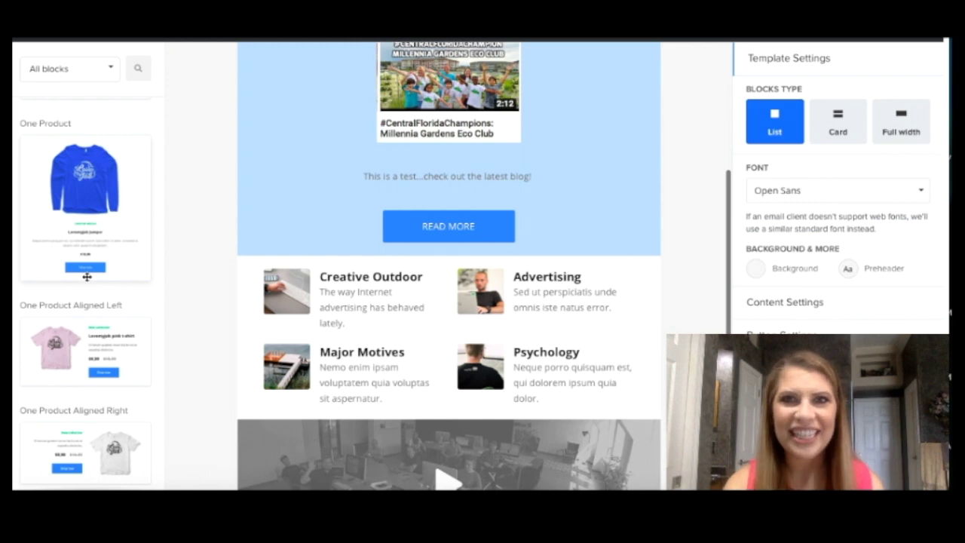
scroll(86, 277, down, 10)
Step: Add a video block below the Lovemyjob Jumper products and check the red jumper's image link
drag(86, 301, 308, 402)
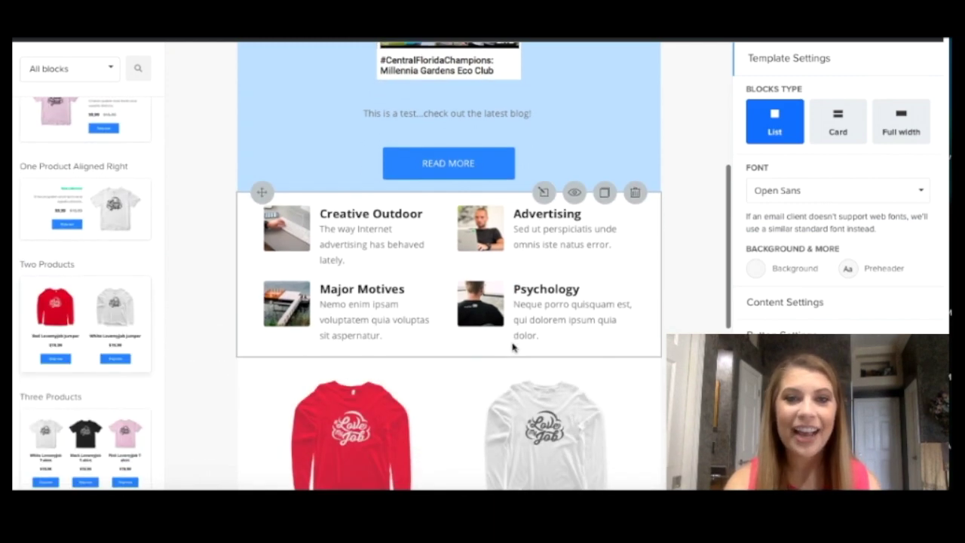
scroll(512, 346, down, 3)
click(349, 241)
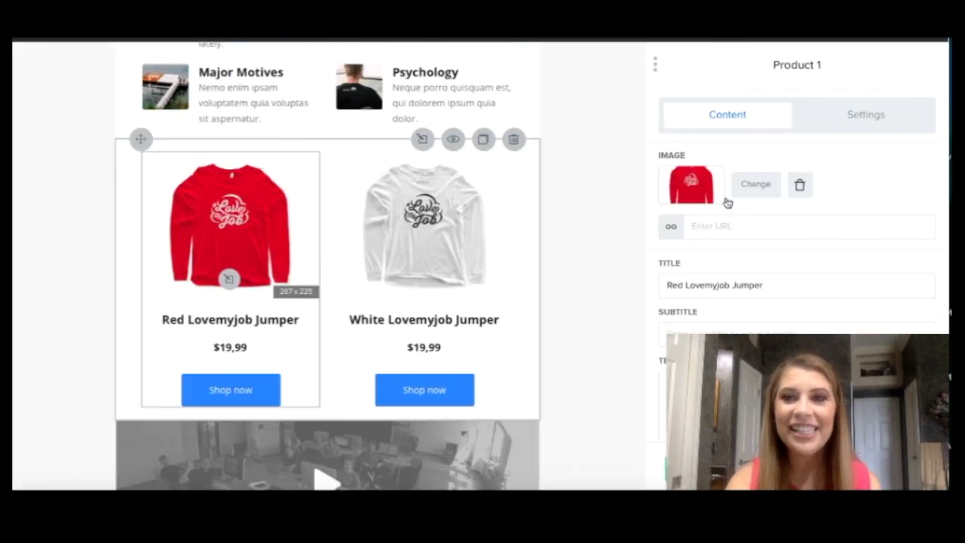
click(739, 226)
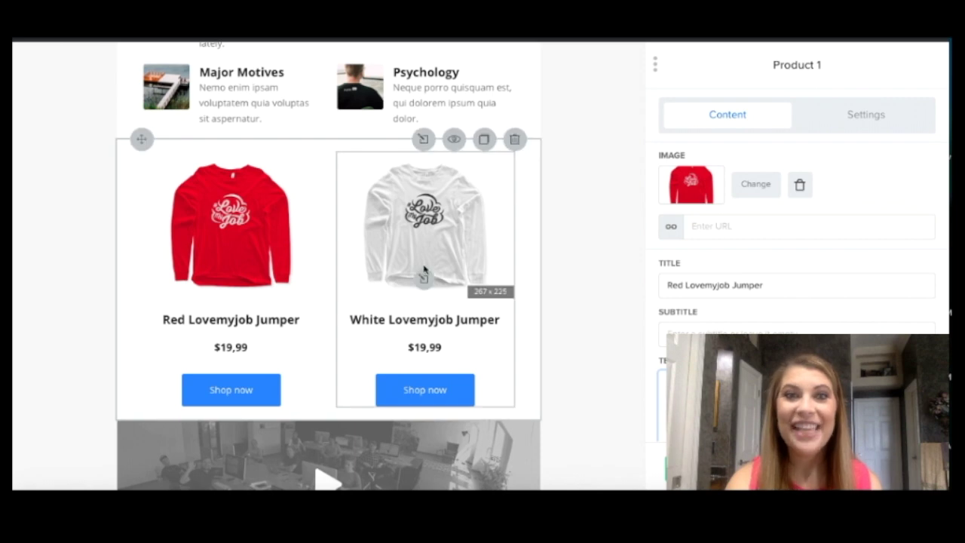
key(Escape)
scroll(437, 327, down, 3)
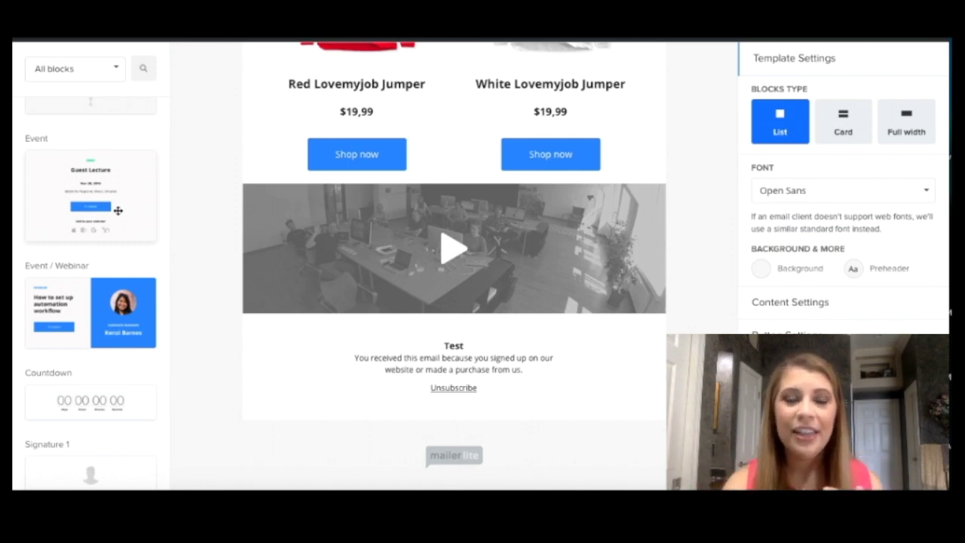
Step: Place an Event / Webinar block with the speaker's photo below the video
mouse_move(58, 300)
mouse_down()
mouse_move(100, 315)
mouse_move(291, 327)
mouse_up()
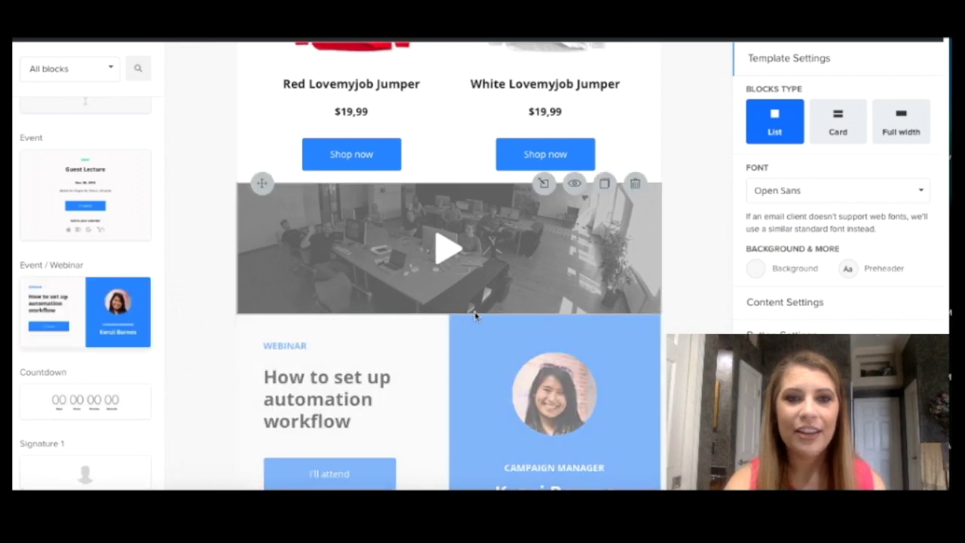
scroll(474, 317, down, 3)
click(557, 296)
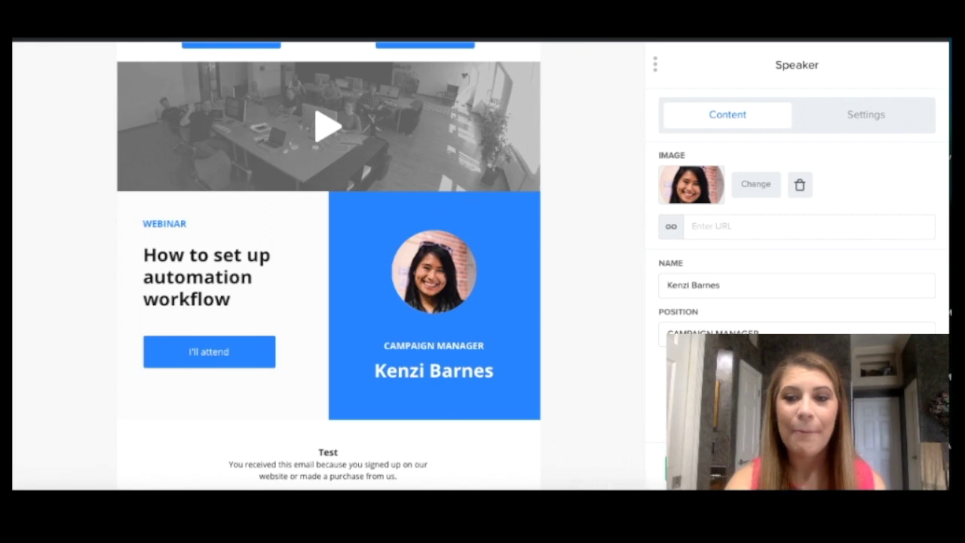
key(Escape)
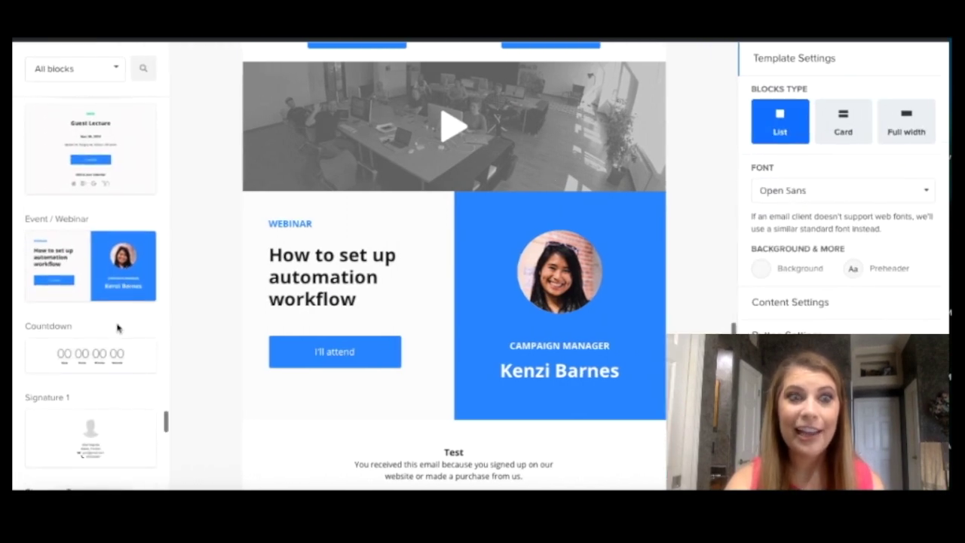
Step: Add a countdown timer below the webinar block and review its settings
drag(100, 348, 440, 352)
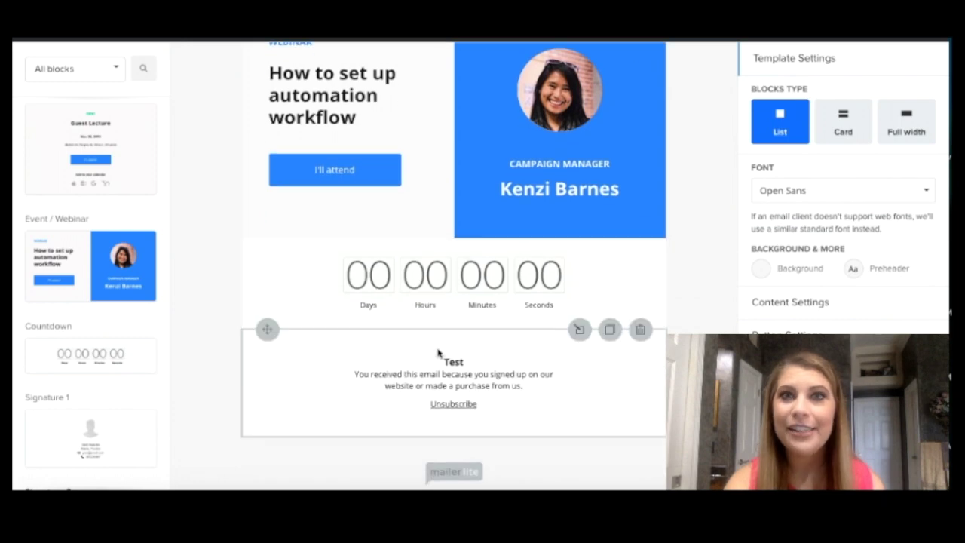
click(582, 311)
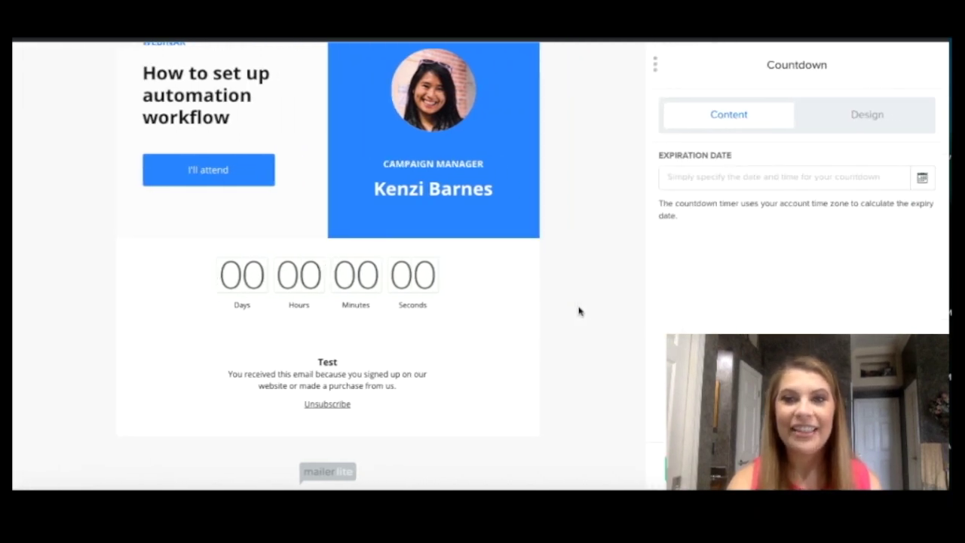
click(579, 311)
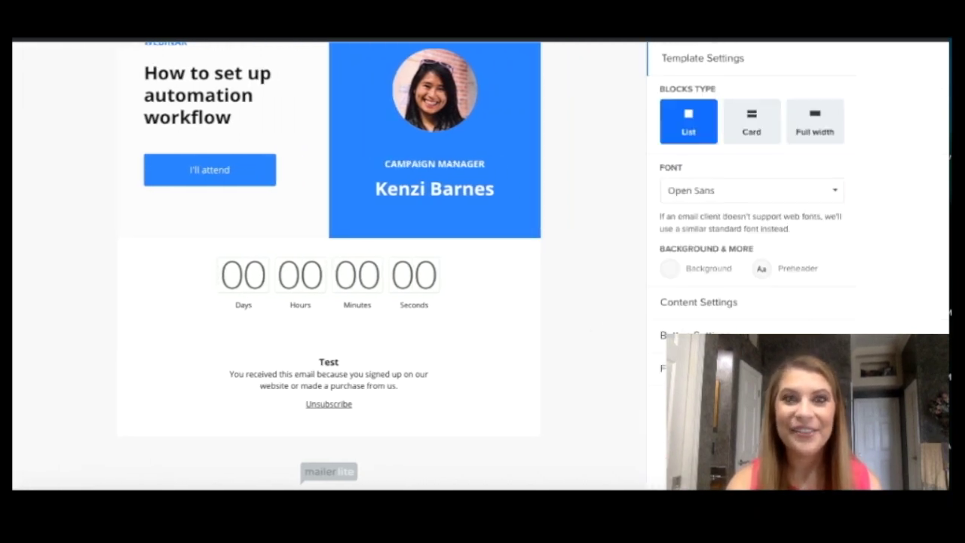
scroll(101, 336, down, 1)
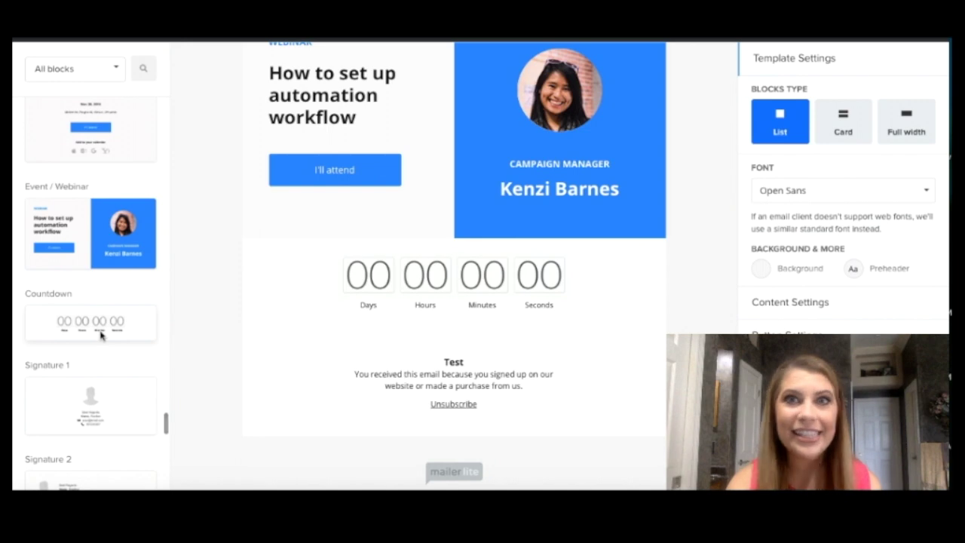
scroll(101, 336, down, 2)
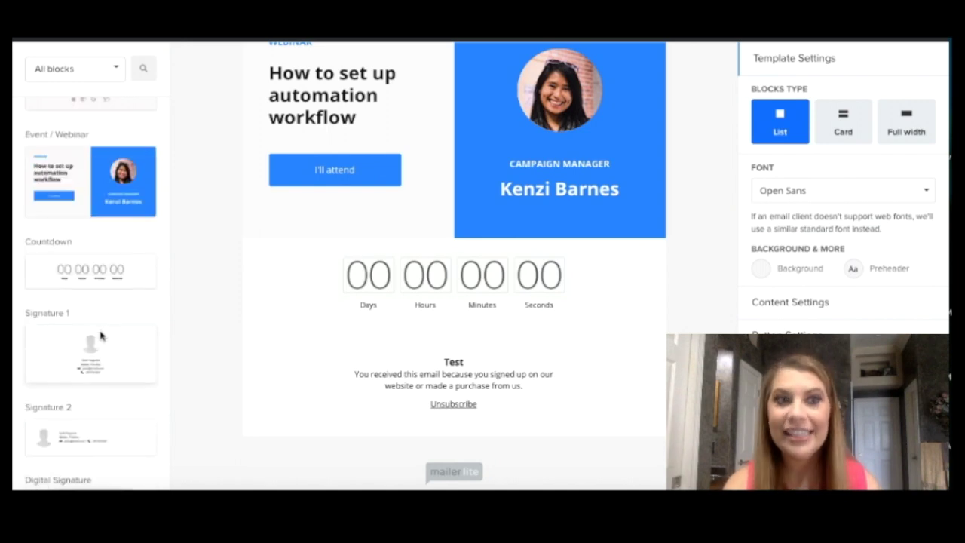
Step: Insert the Digital Signature 2 'Thanks for reading!' block between the countdown and footer
scroll(101, 335, down, 6)
drag(91, 280, 518, 309)
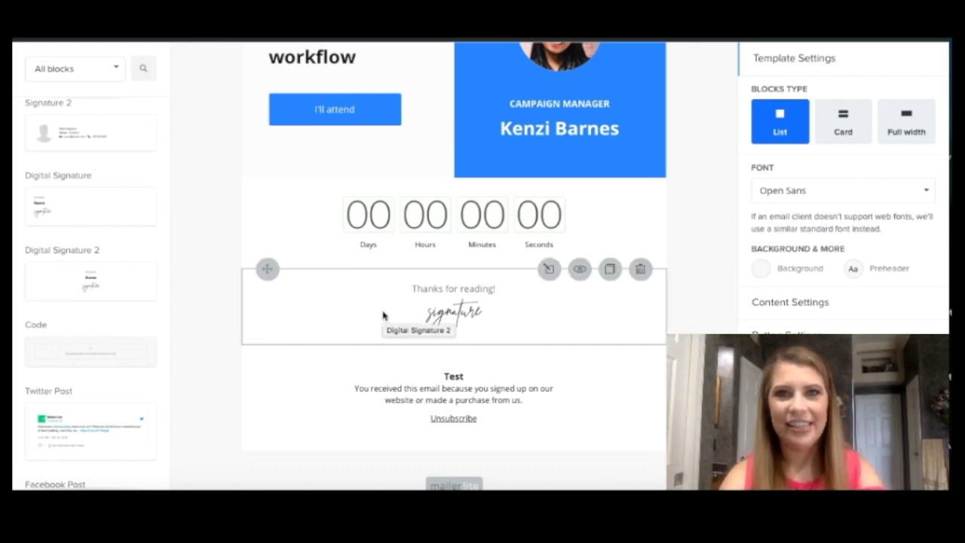
scroll(467, 330, down, 1)
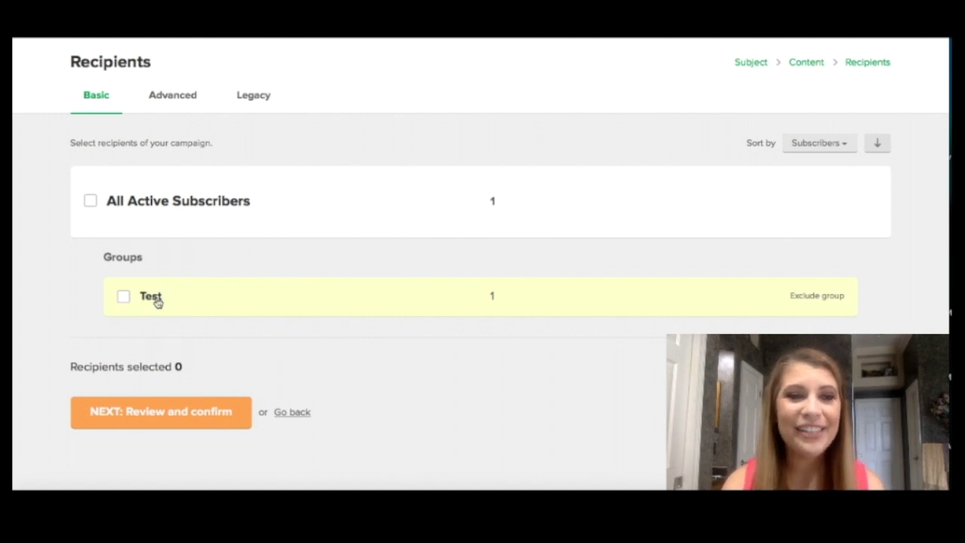
Step: Choose the Test group as the campaign's recipients and continue to Review and confirm
click(125, 296)
click(157, 413)
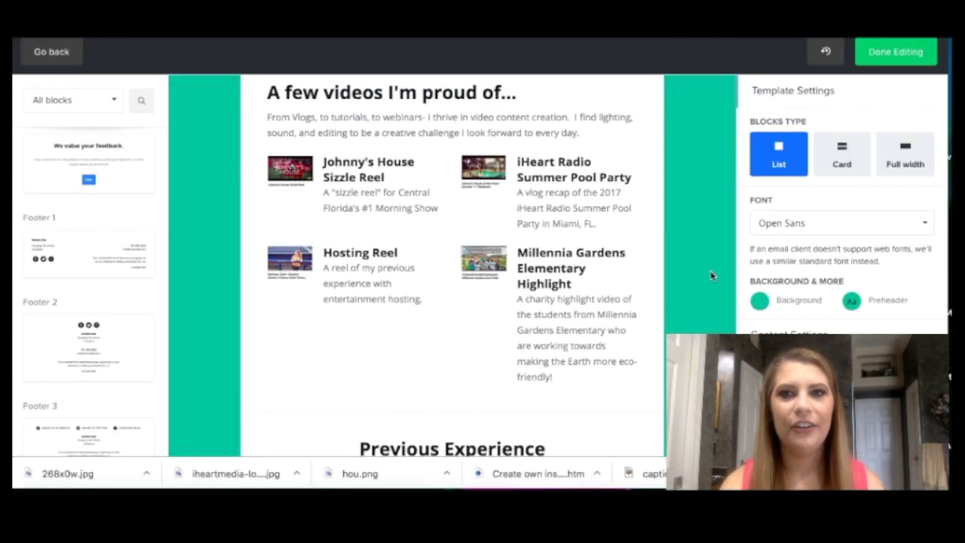
Step: Scroll through the Job Application email from Previous Experience and Salary down to the signed closing
scroll(696, 245, up, 10)
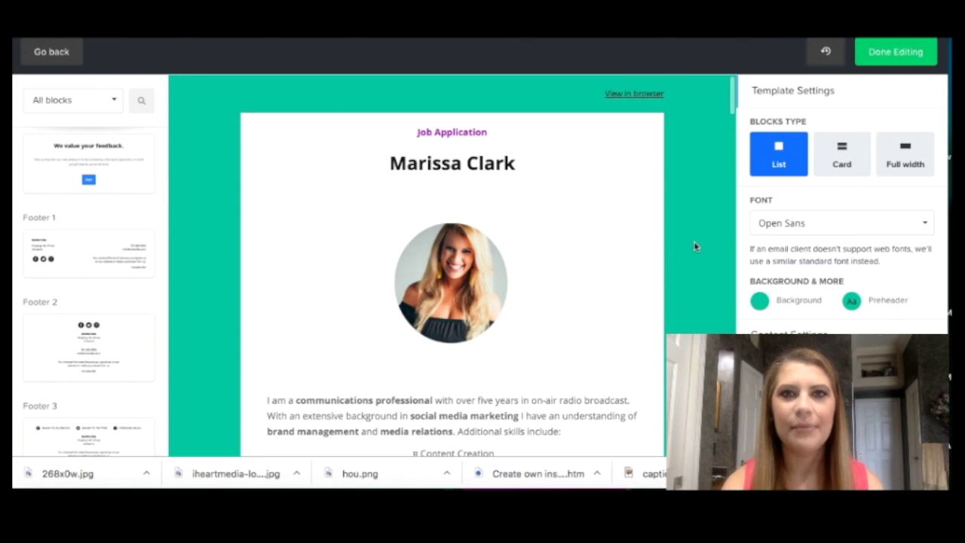
scroll(696, 245, down, 1)
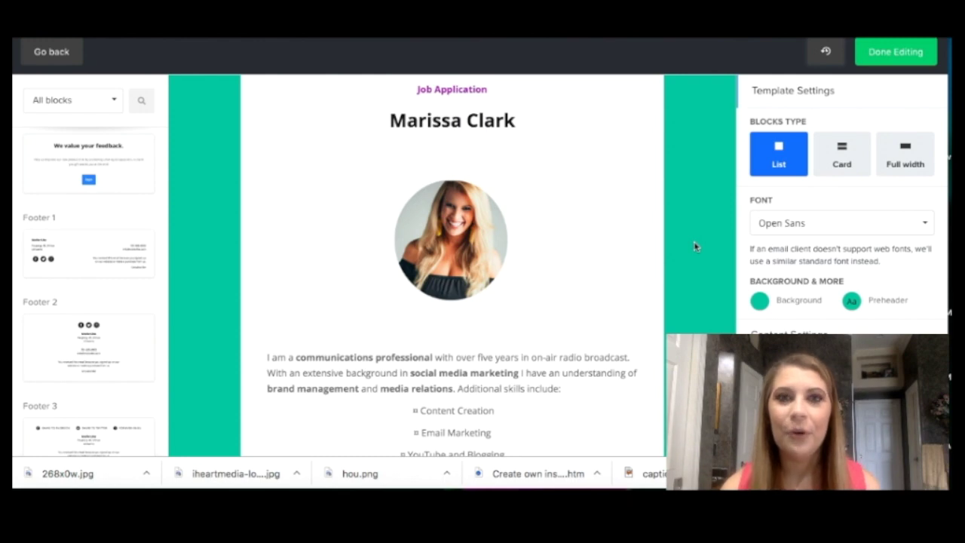
scroll(696, 245, down, 1)
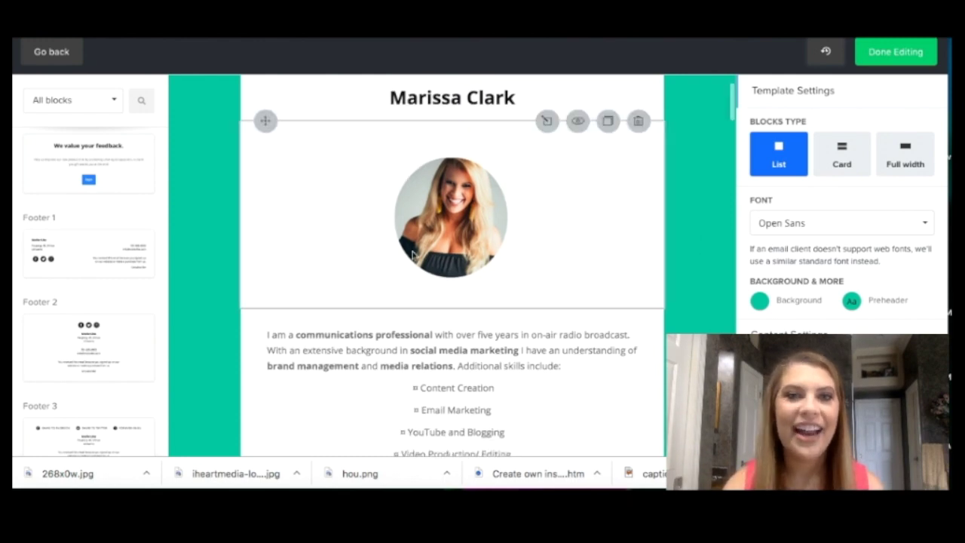
scroll(679, 261, down, 3)
scroll(679, 286, down, 2)
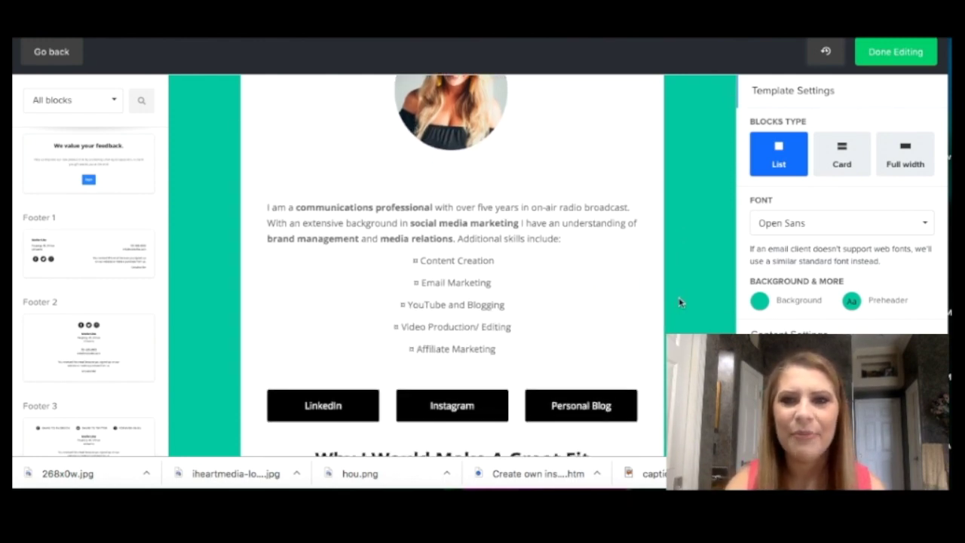
scroll(679, 302, down, 5)
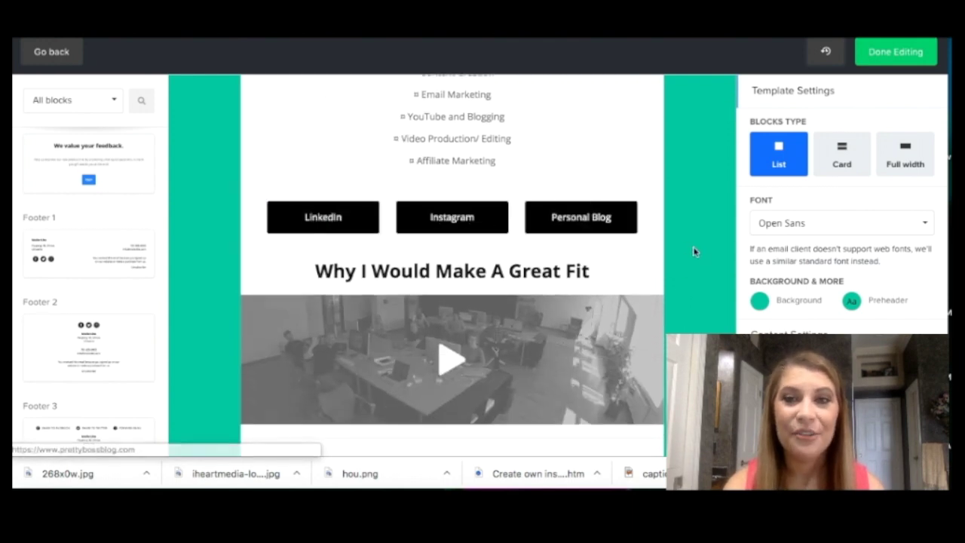
scroll(694, 252, down, 10)
scroll(694, 252, up, 2)
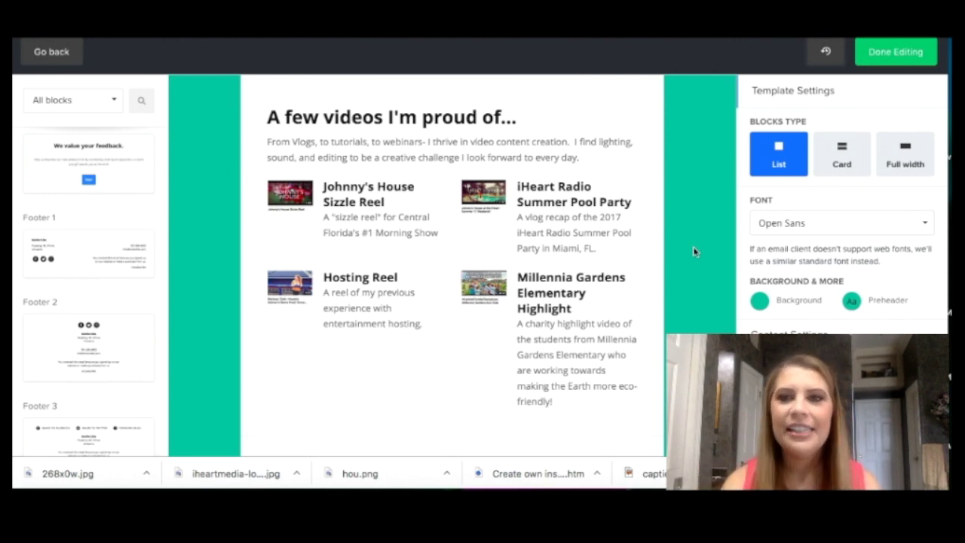
scroll(694, 252, down, 5)
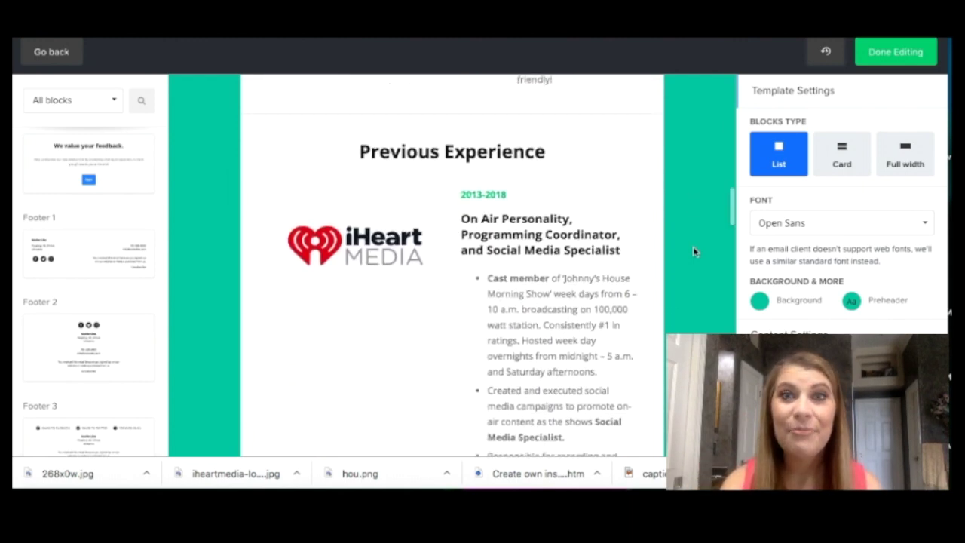
scroll(694, 251, down, 1)
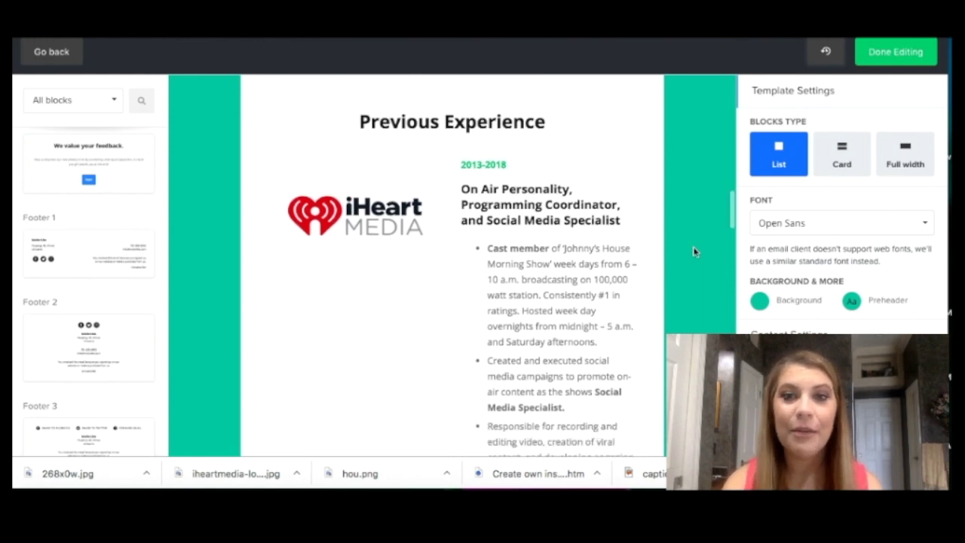
scroll(694, 252, down, 10)
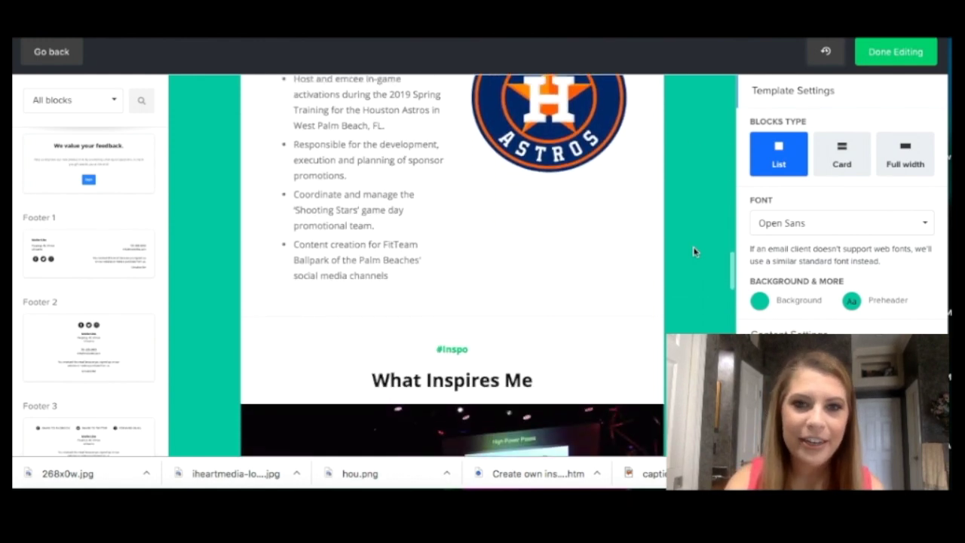
scroll(694, 252, down, 12)
scroll(694, 252, down, 12)
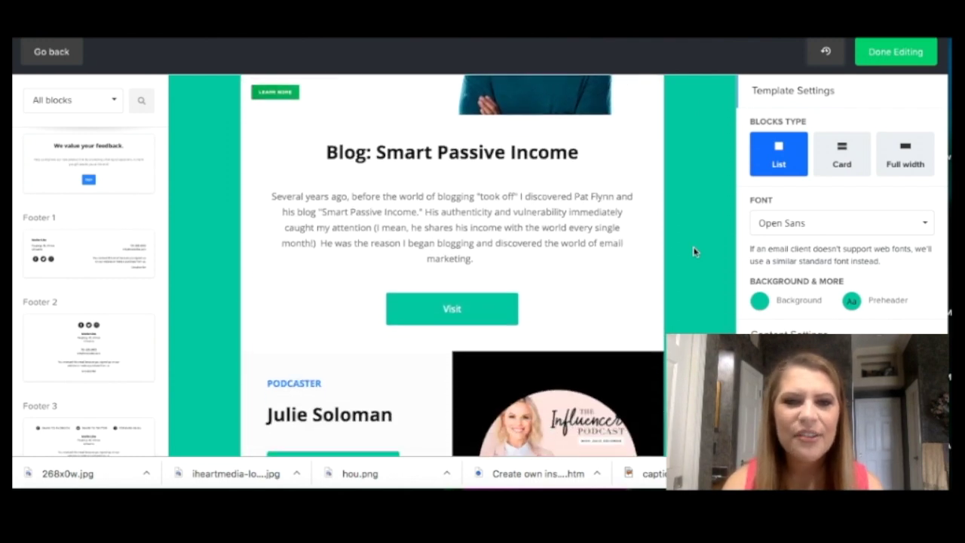
scroll(694, 252, down, 12)
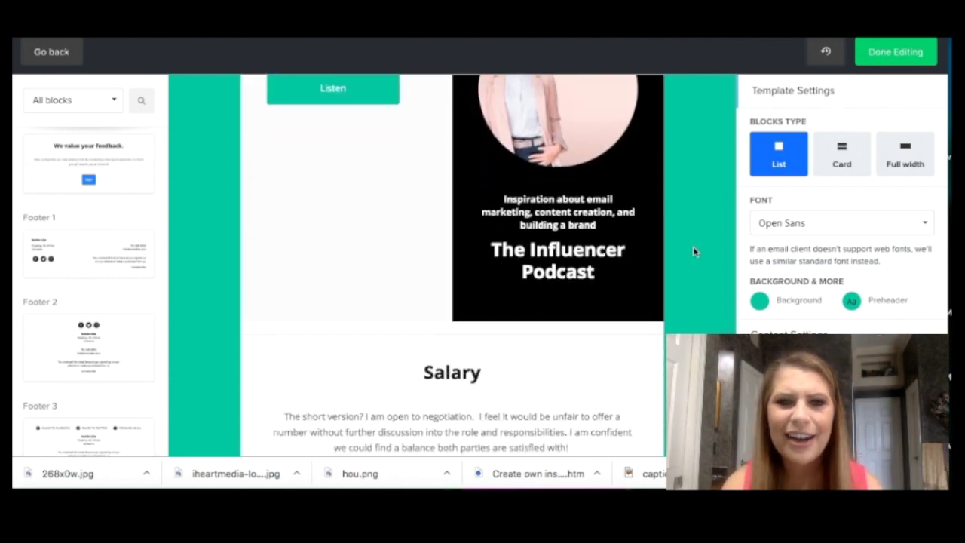
scroll(694, 252, down, 6)
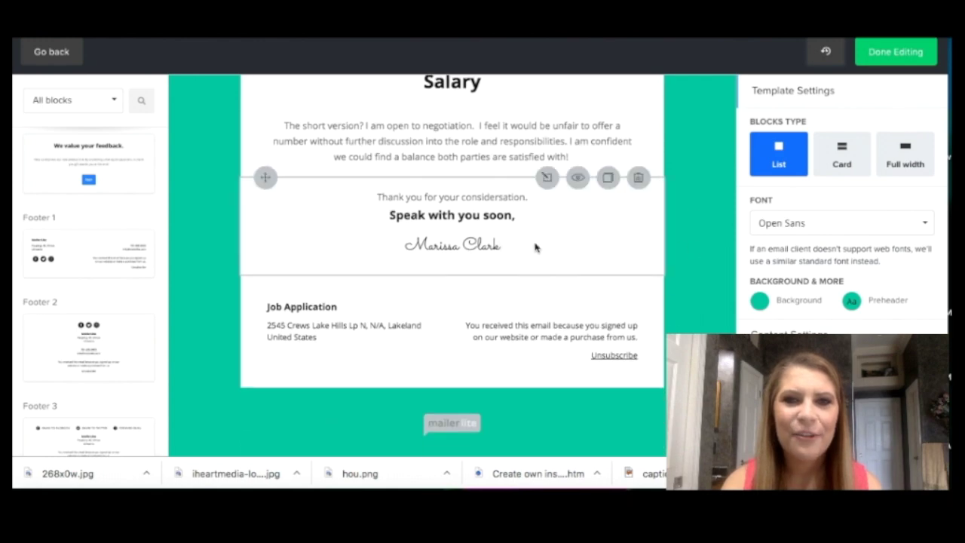
scroll(684, 231, down, 1)
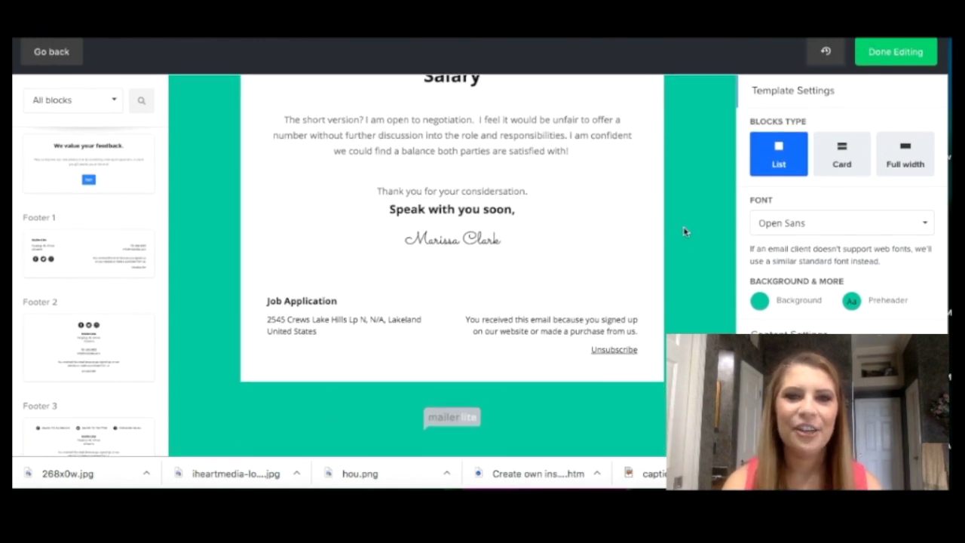